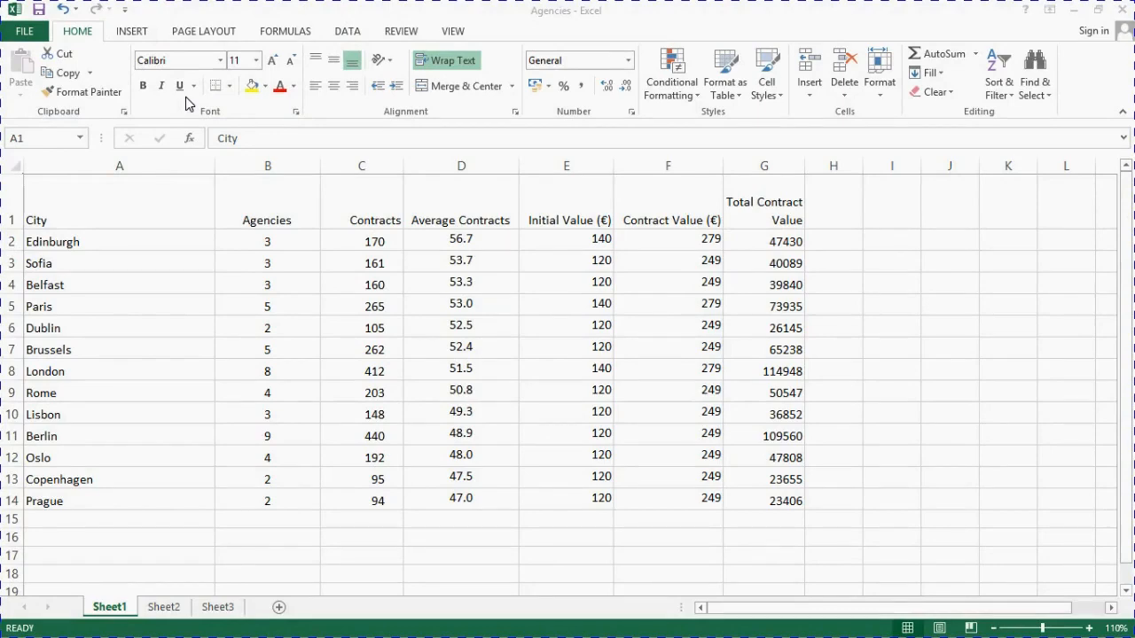
- Make the column headings from City to Total Contract Value in A1:G1 bold
left_click(81, 206)
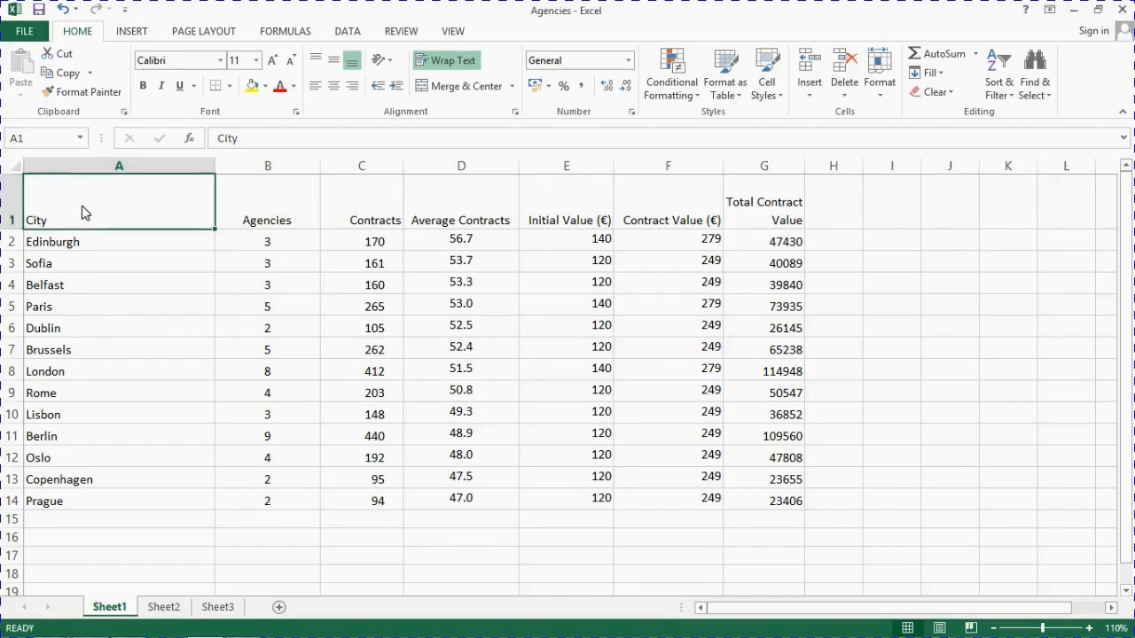
left_click_drag(81, 206, 741, 187)
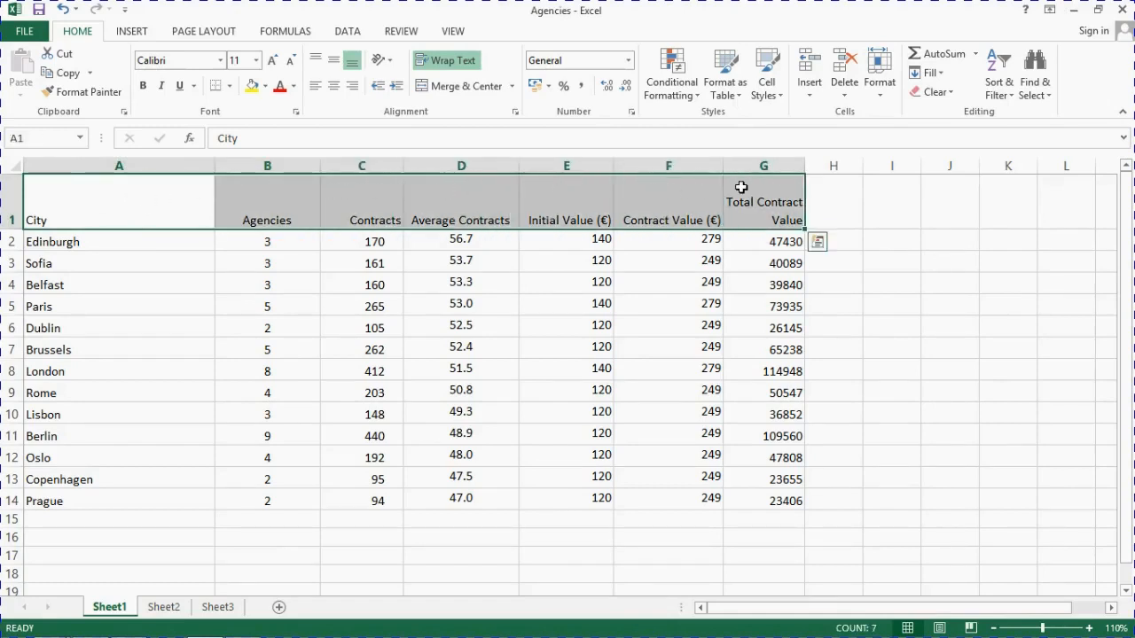
left_click(145, 88)
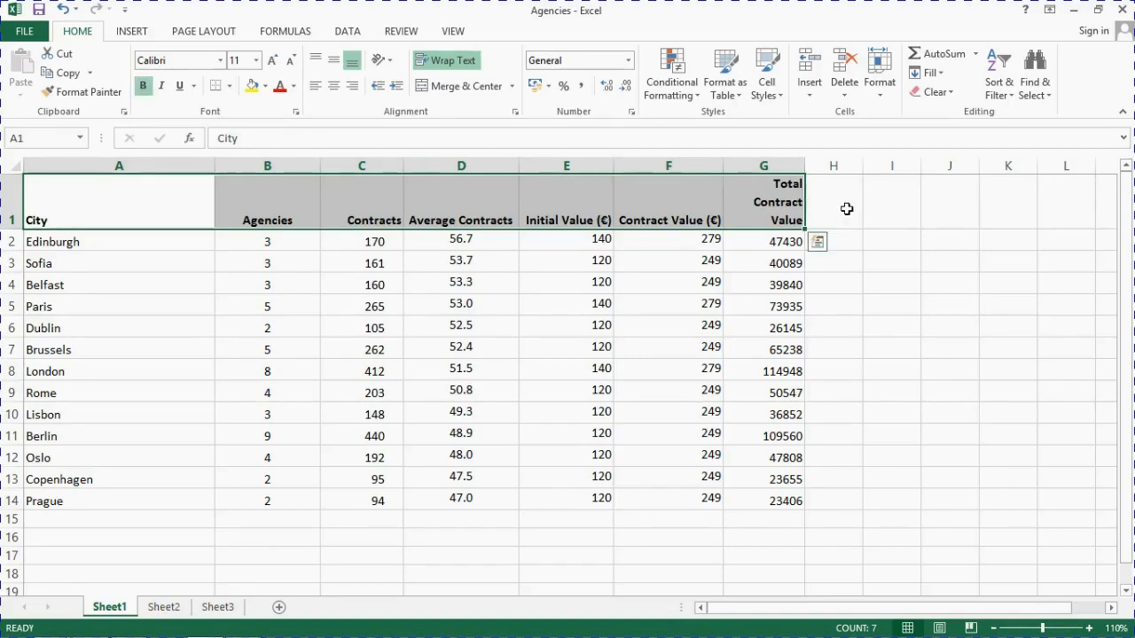
left_click(846, 209)
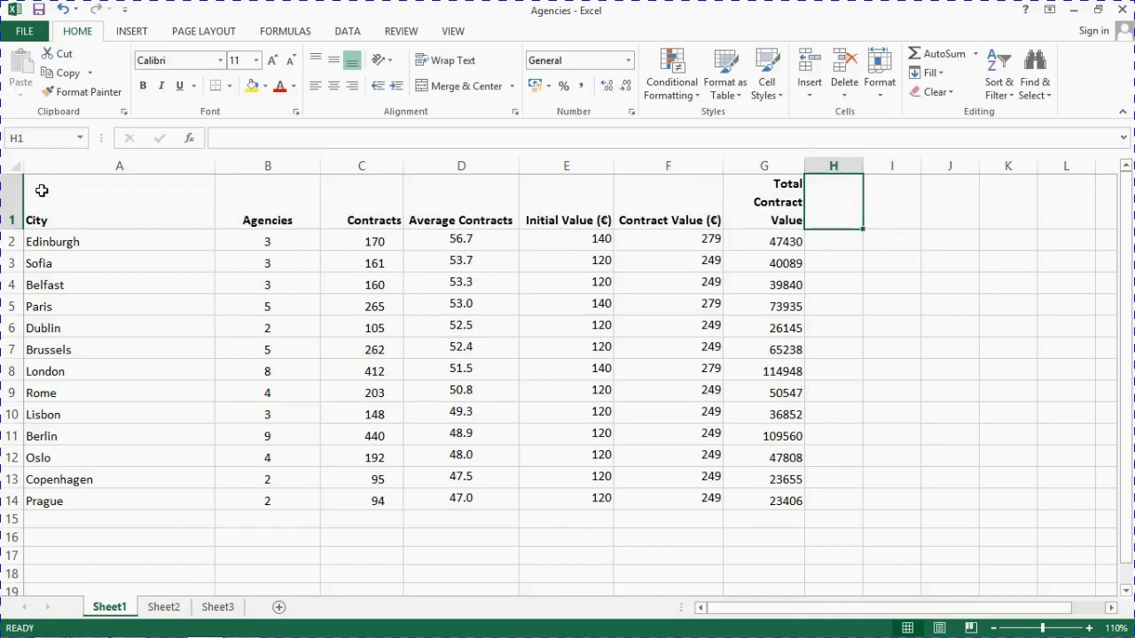
- Apply bold formatting to the whole of row 1, including its empty cells
left_click(8, 194)
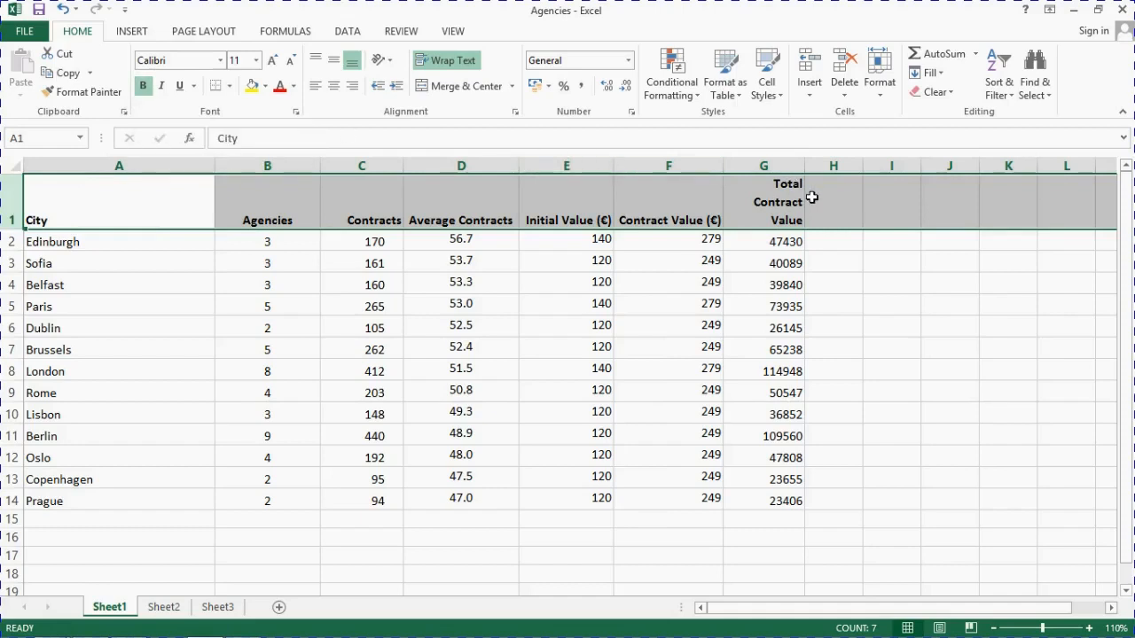
left_click(145, 89)
left_click(145, 89)
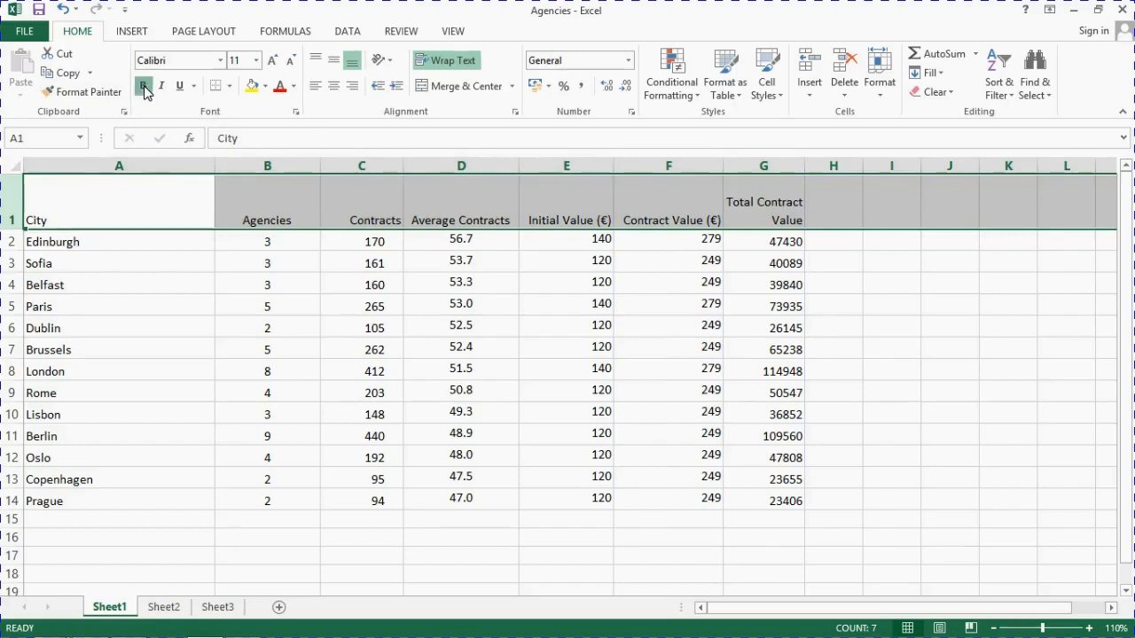
- Enter the heading "Total" in cell H1
left_click(824, 197)
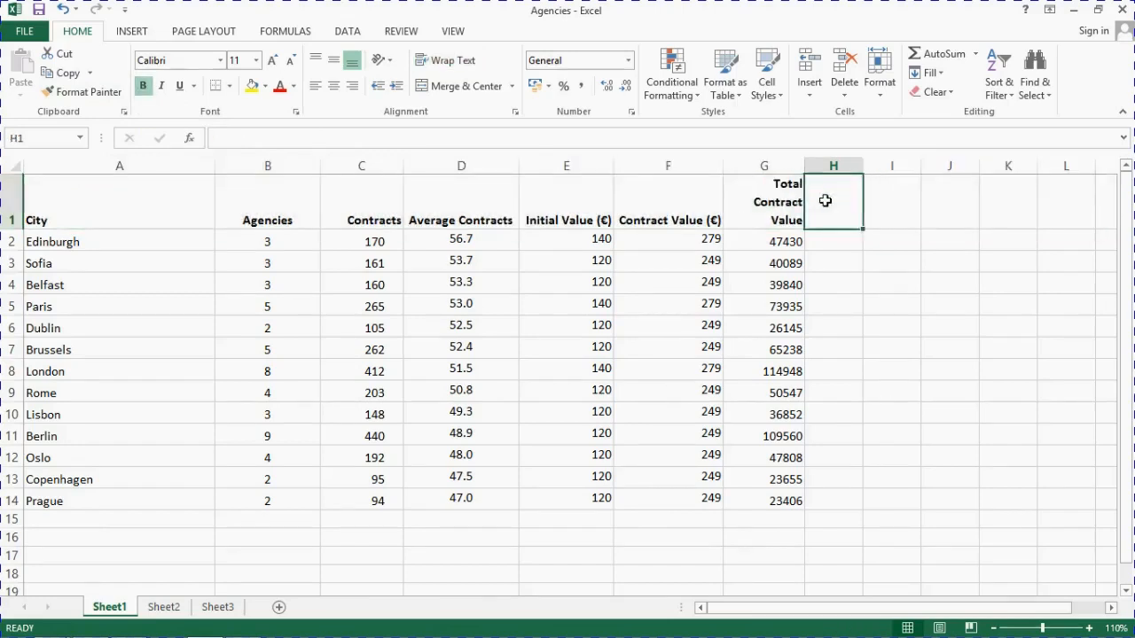
type("Tota")
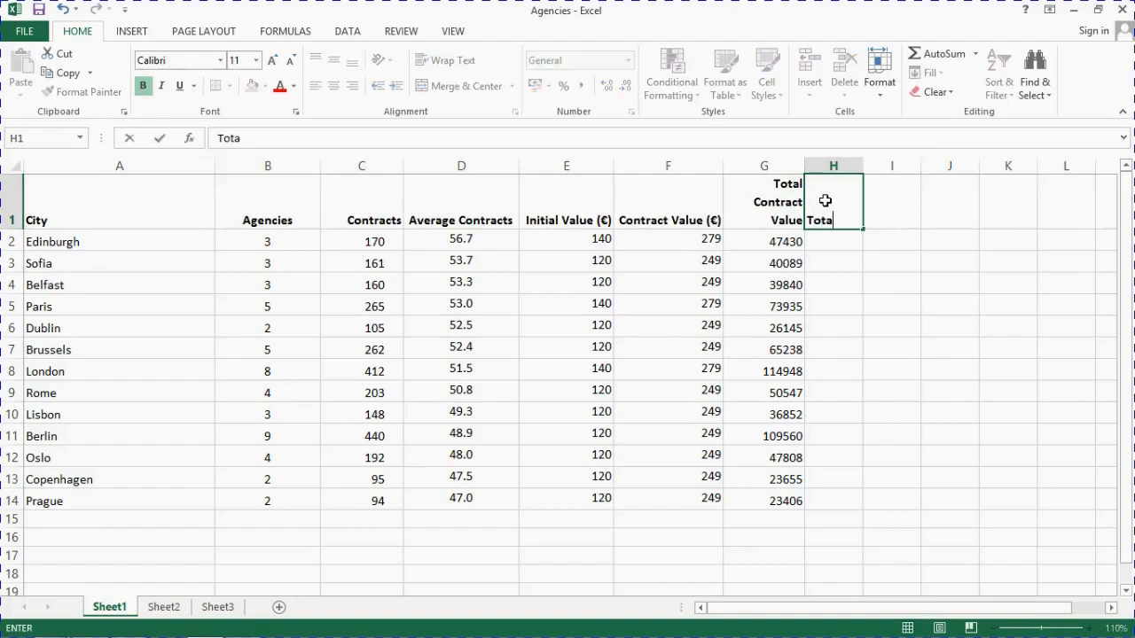
type("l")
key("Return")
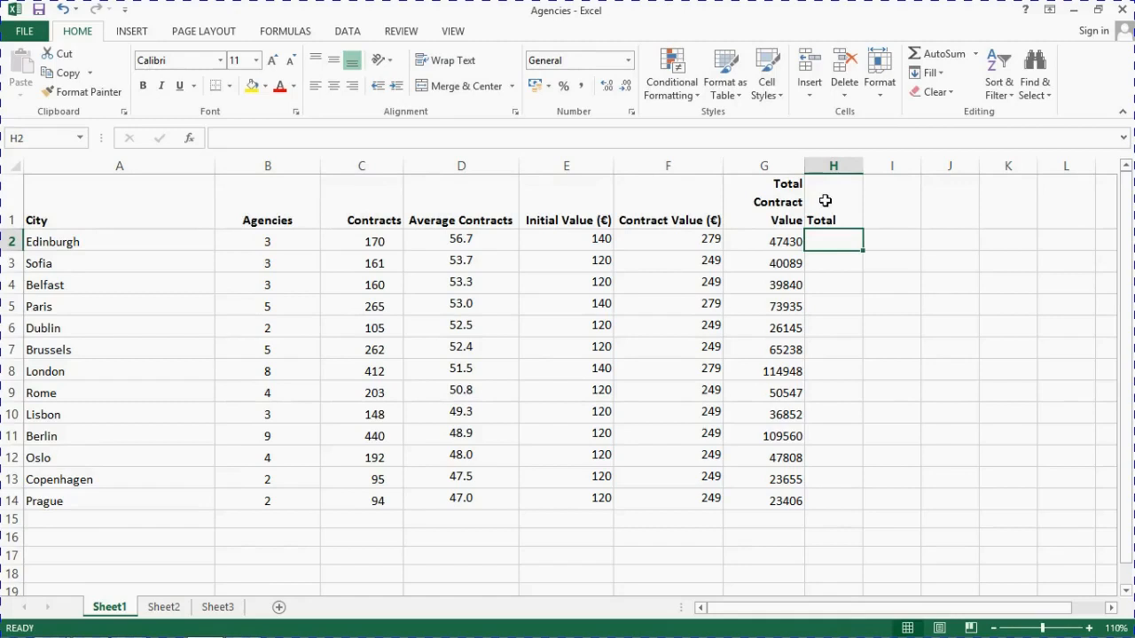
- Italicize the whole of row 1, and try an underline on it before removing that underline
left_click(5, 199)
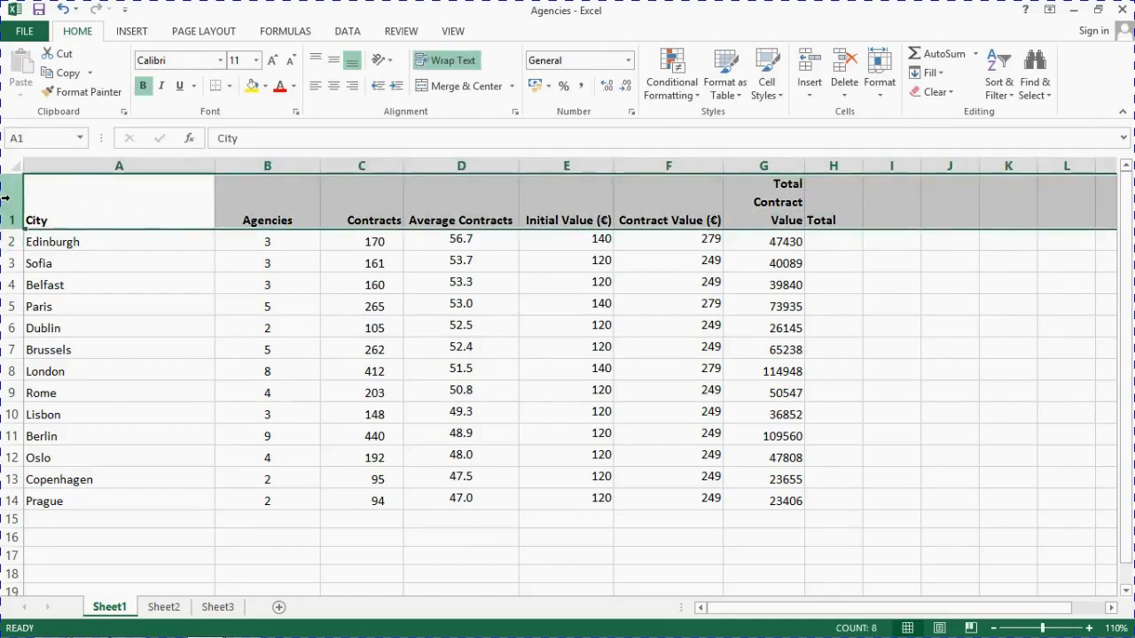
left_click(164, 92)
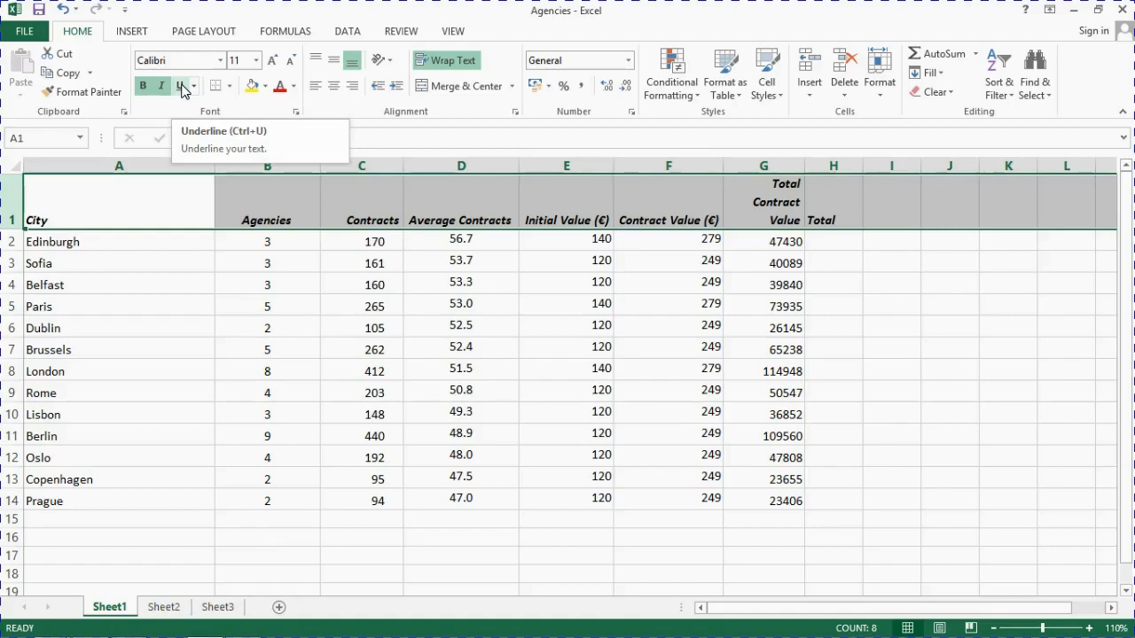
left_click(182, 88)
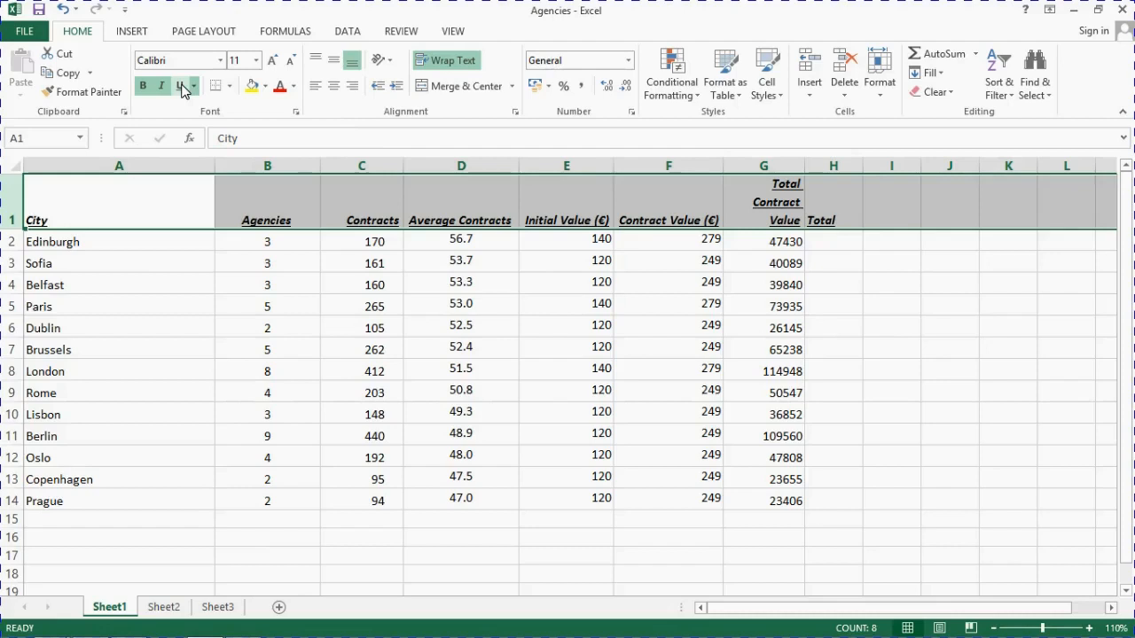
left_click(182, 87)
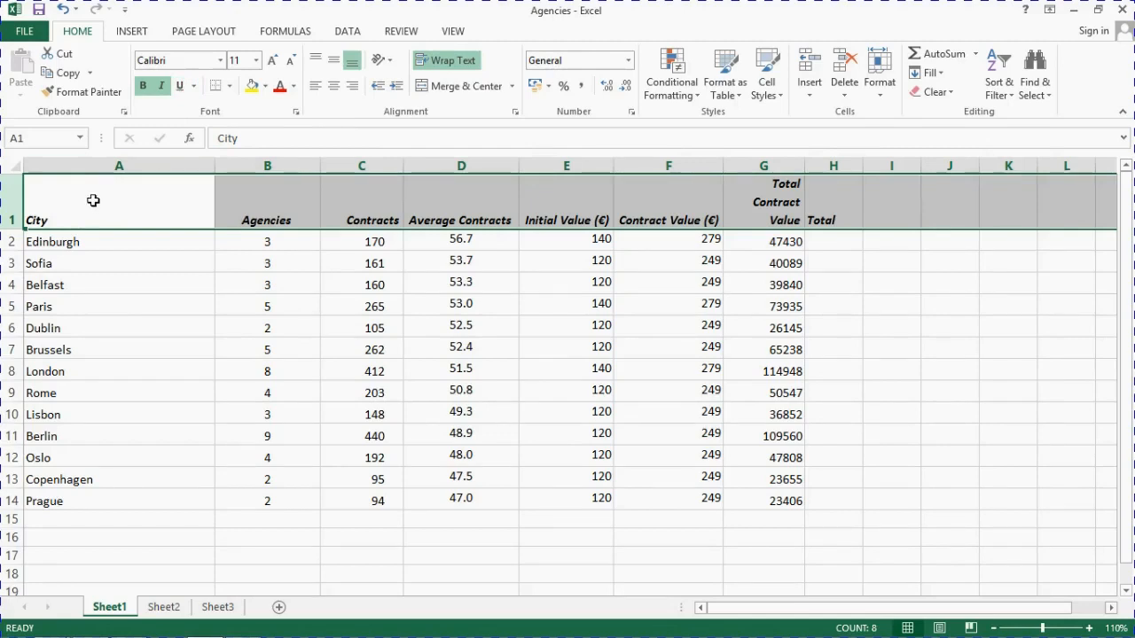
- Set the font size of row 1 to 14 and its font to Arial
left_click(257, 68)
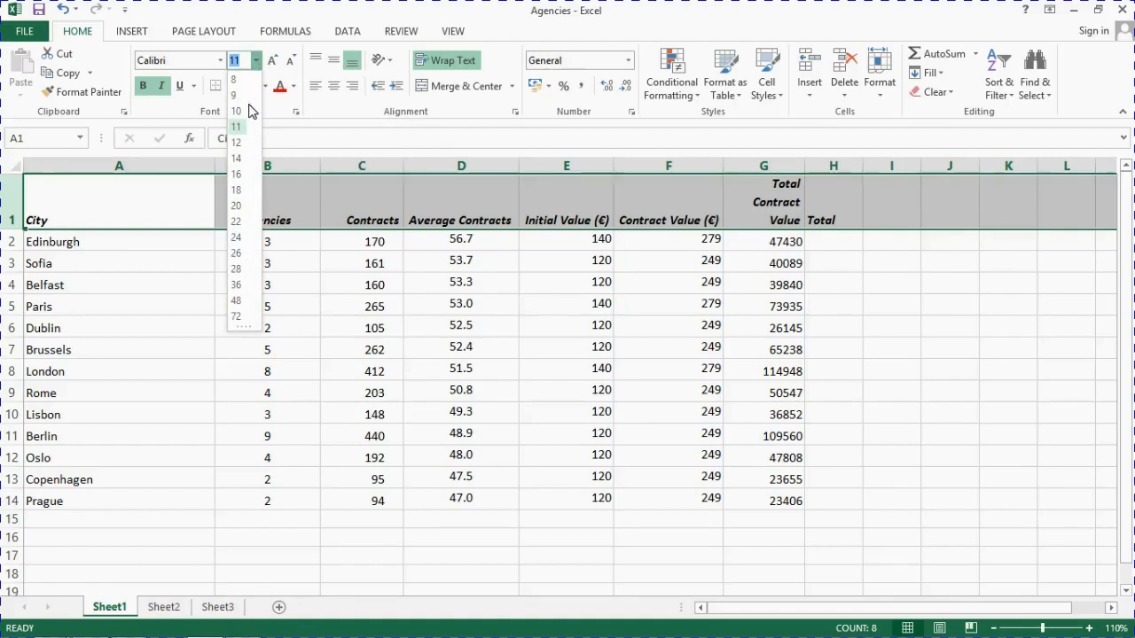
left_click(241, 156)
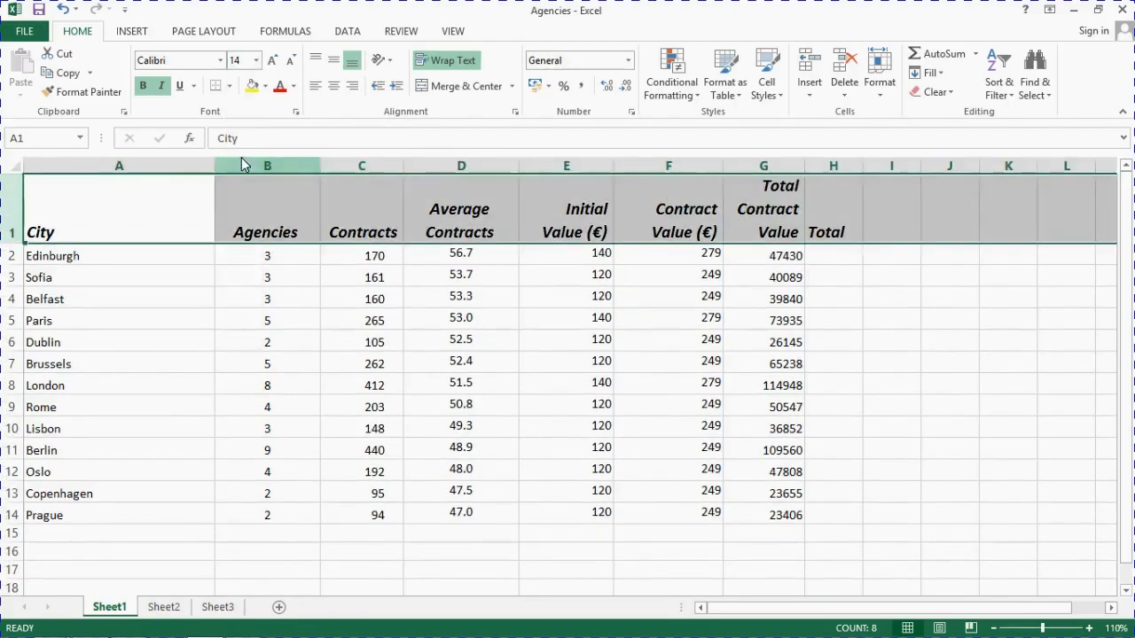
left_click(220, 68)
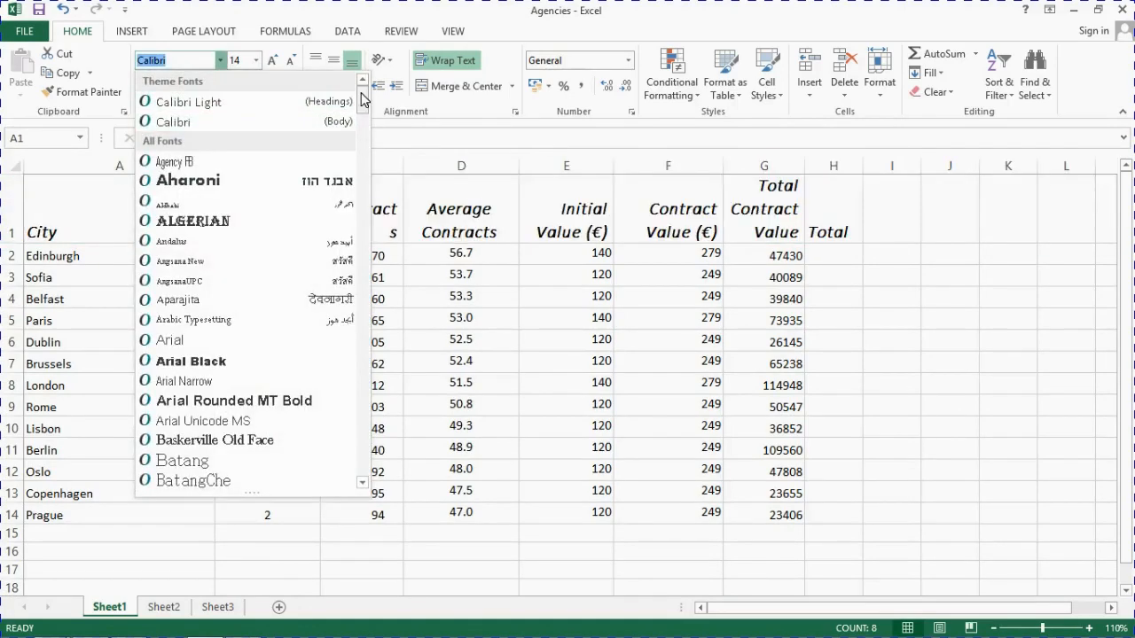
left_click(176, 348)
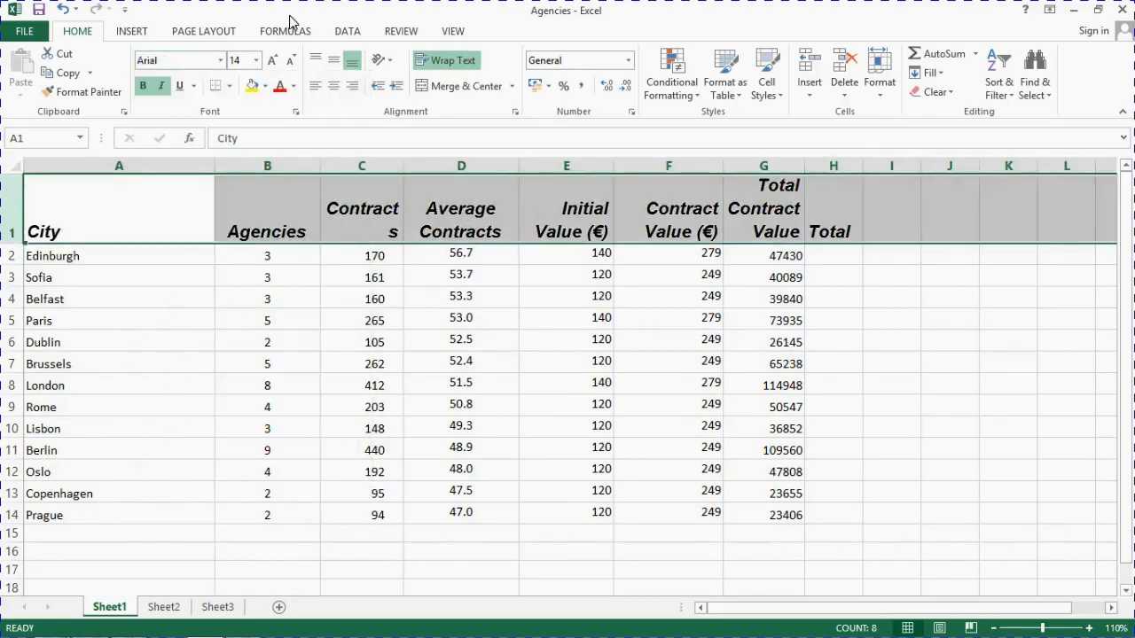
- Change the font of row 1 to Tahoma
left_click(221, 60)
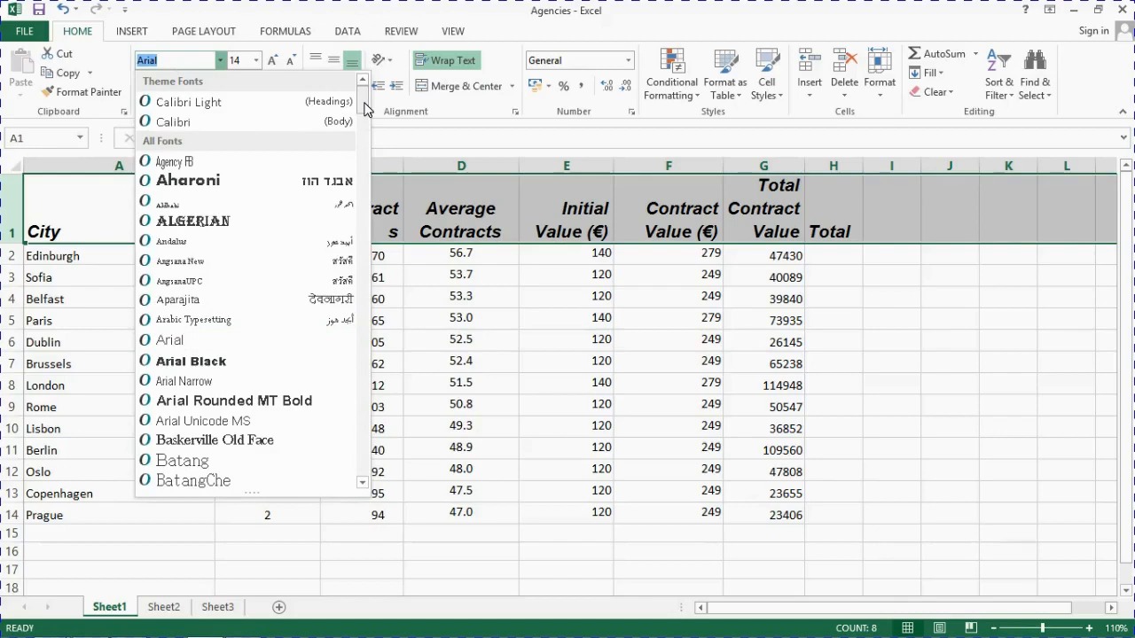
left_click_drag(363, 108, 375, 434)
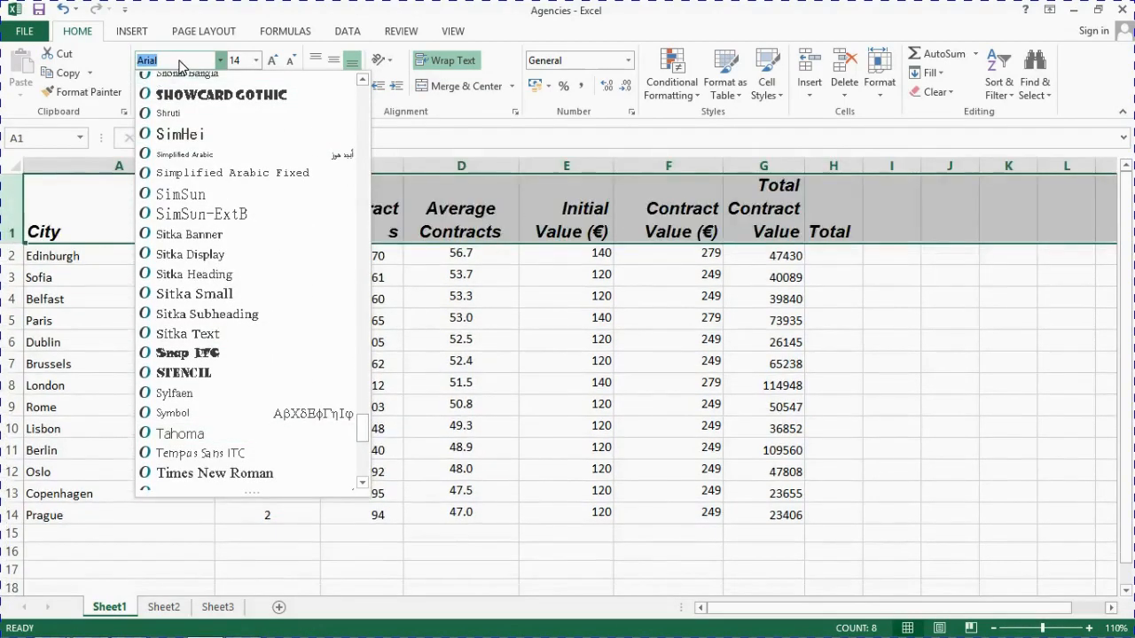
type("Tahoma")
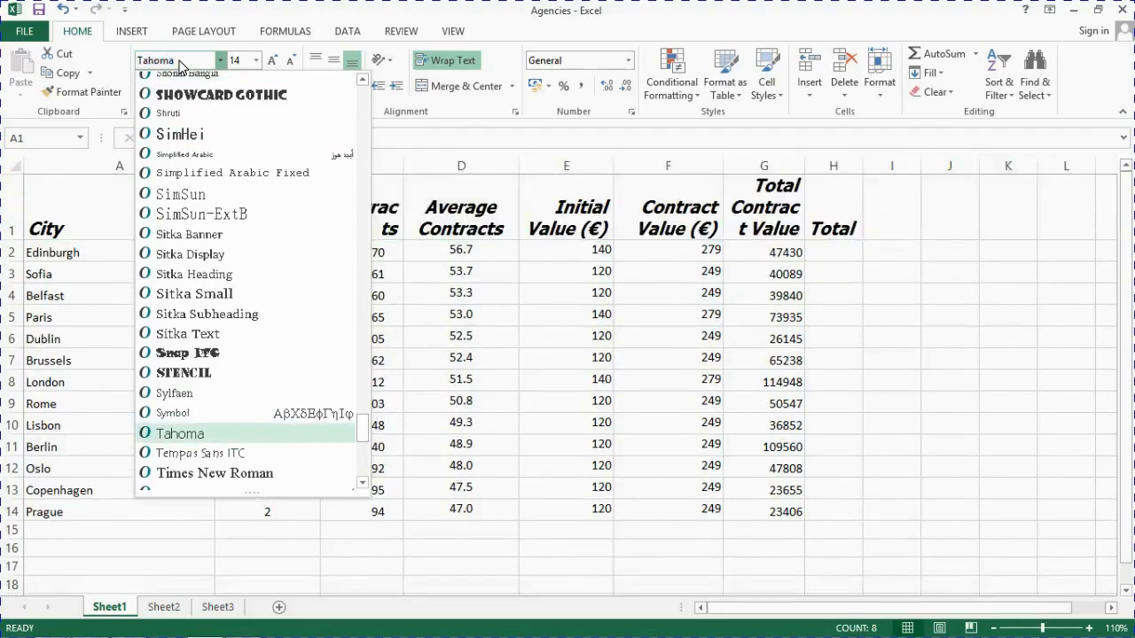
key("Return")
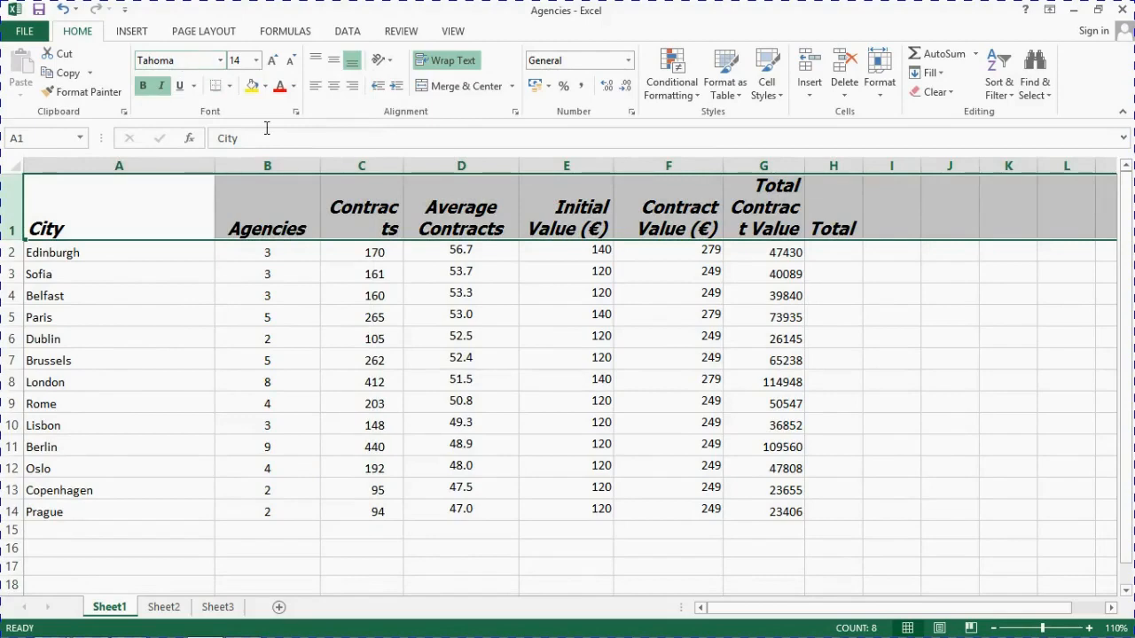
- Widen columns C and G so the words in their headings no longer break across lines
left_click(396, 215)
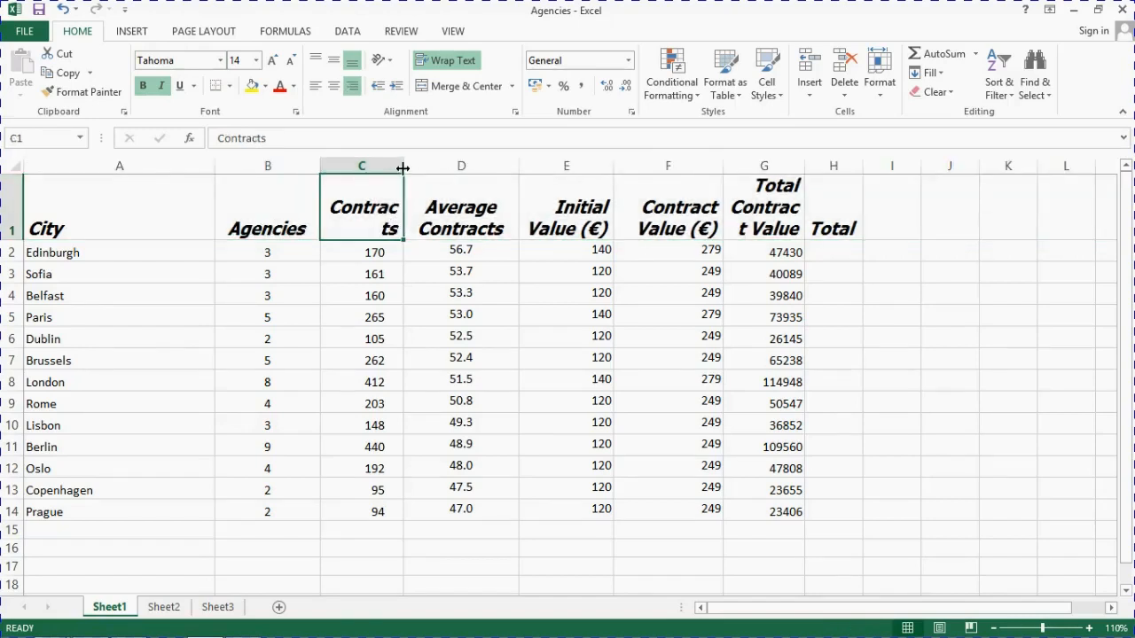
left_click_drag(402, 168, 421, 167)
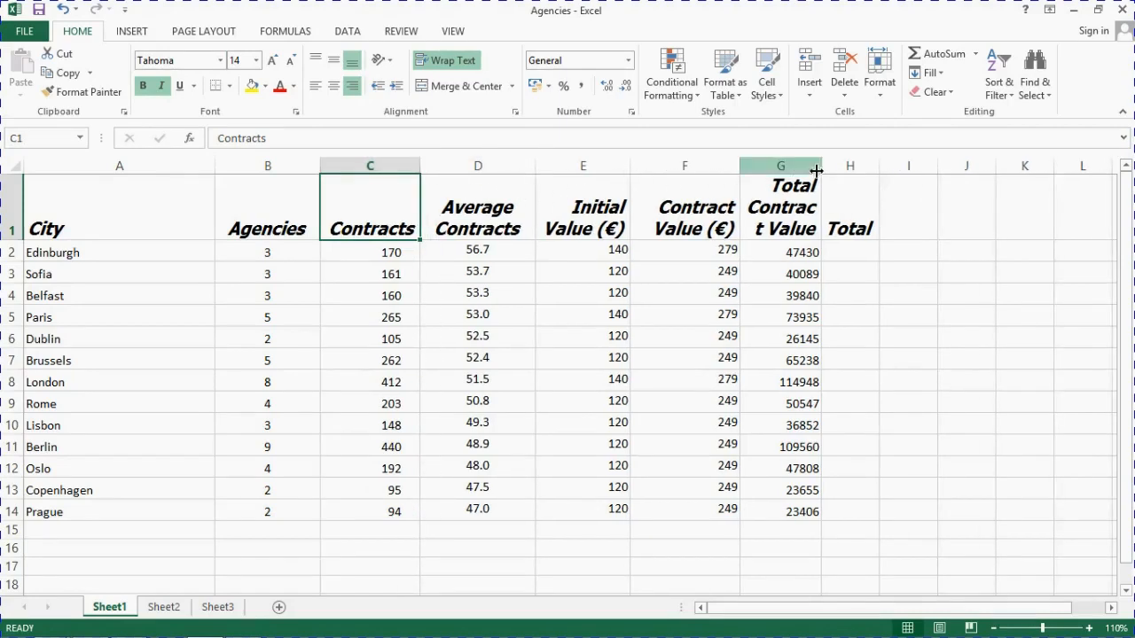
left_click_drag(818, 166, 838, 166)
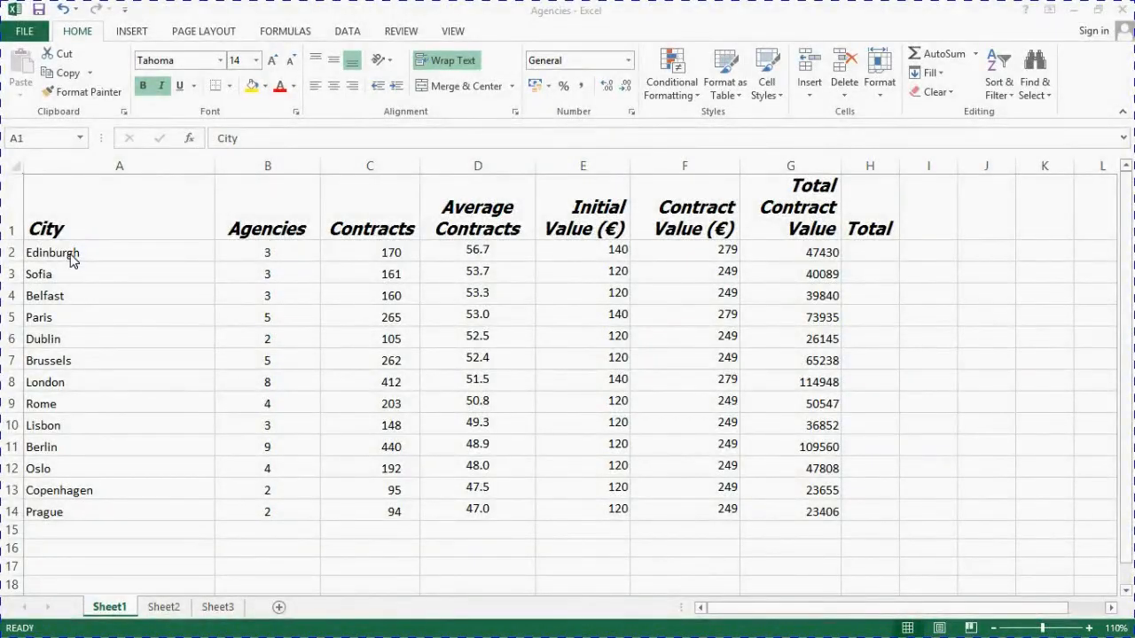
- Make the city names in A2:A14 bold and set their font size to 12
left_click(73, 257)
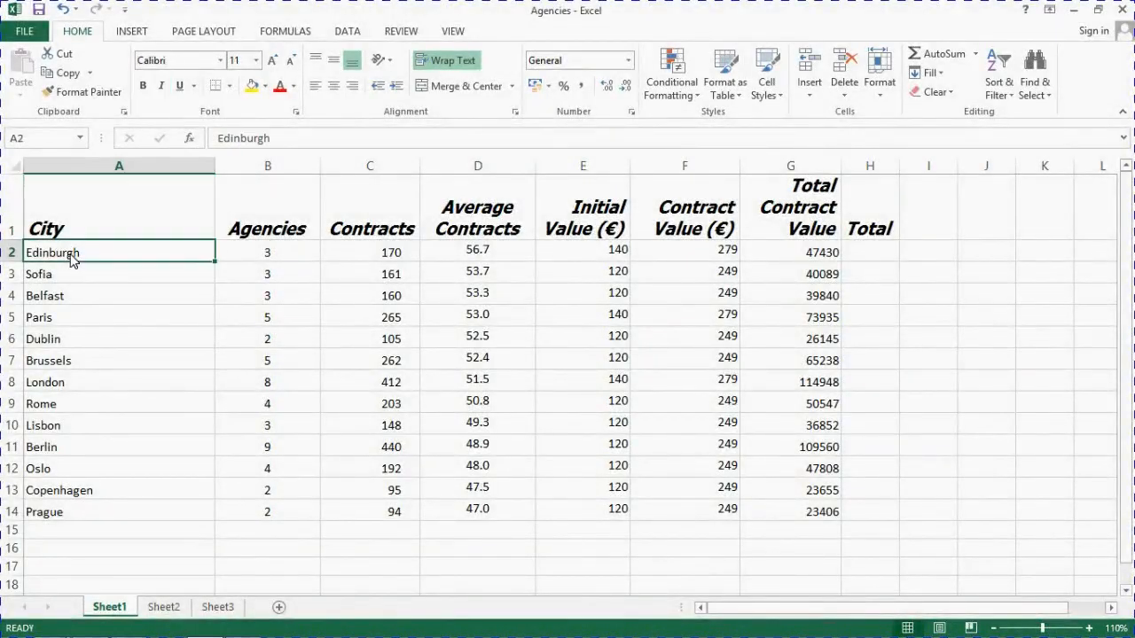
left_click_drag(73, 257, 63, 509)
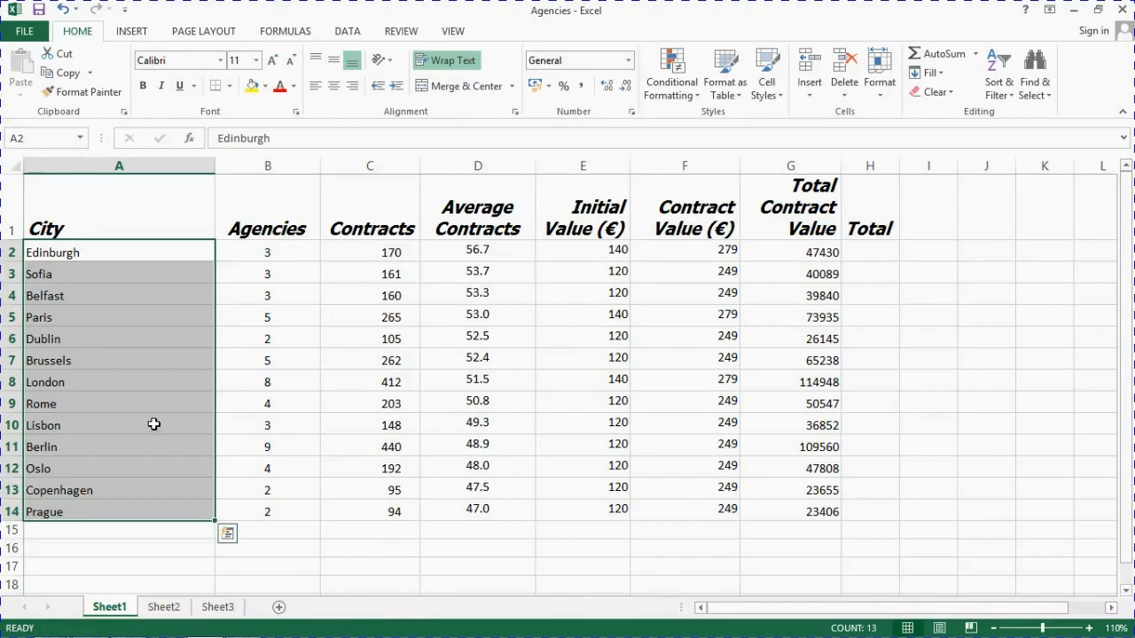
left_click(144, 87)
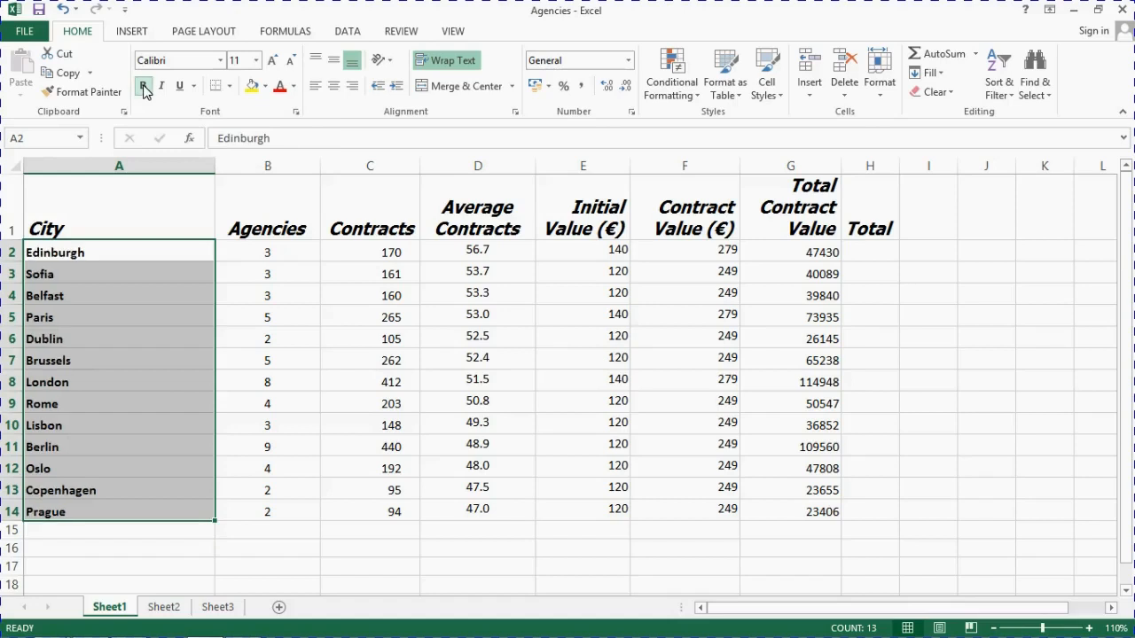
left_click(257, 61)
left_click(245, 147)
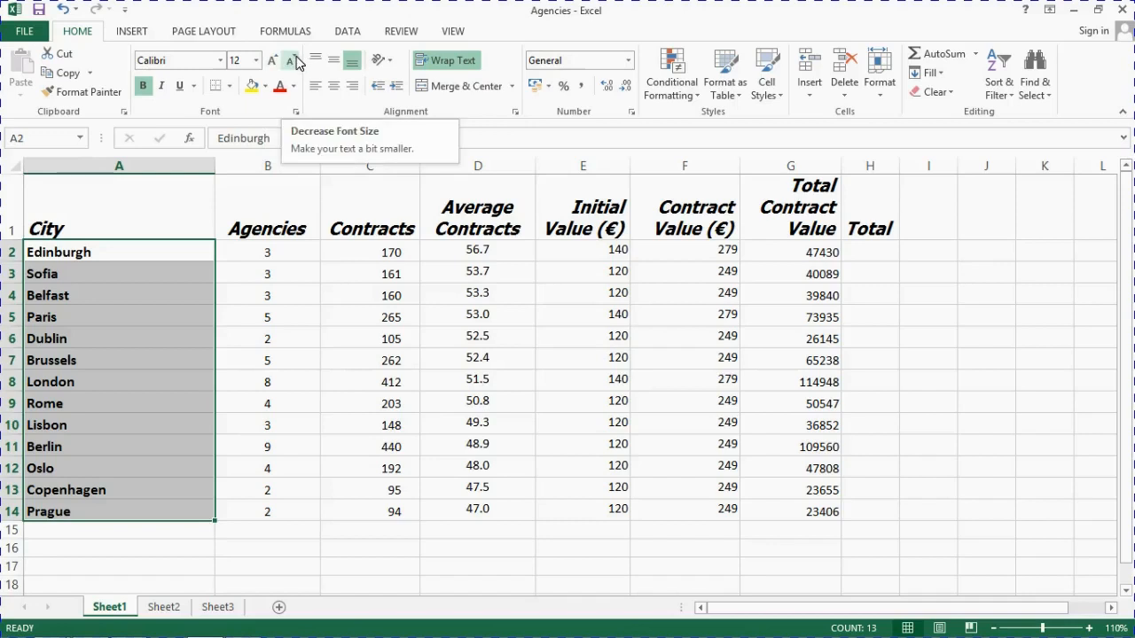
left_click(195, 88)
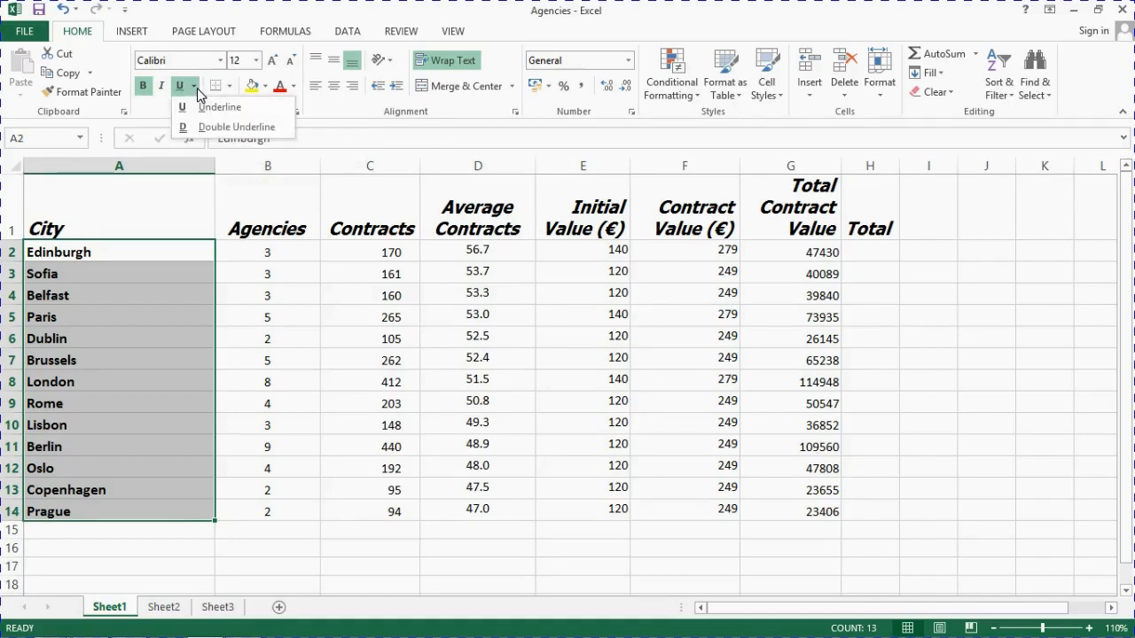
left_click(202, 7)
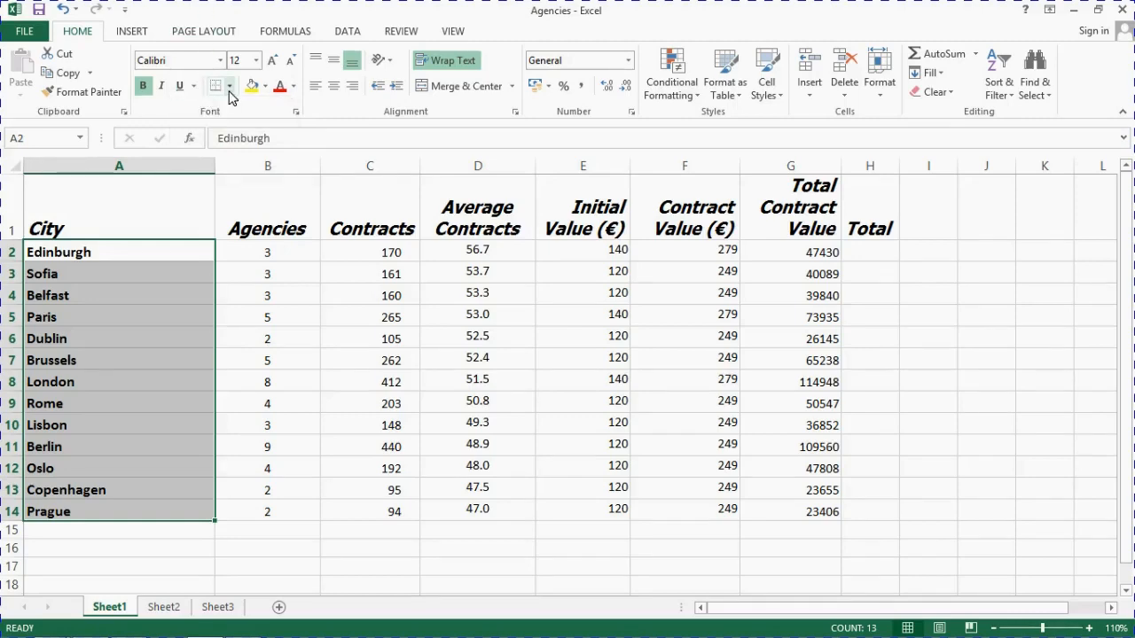
left_click(229, 86)
left_click(230, 86)
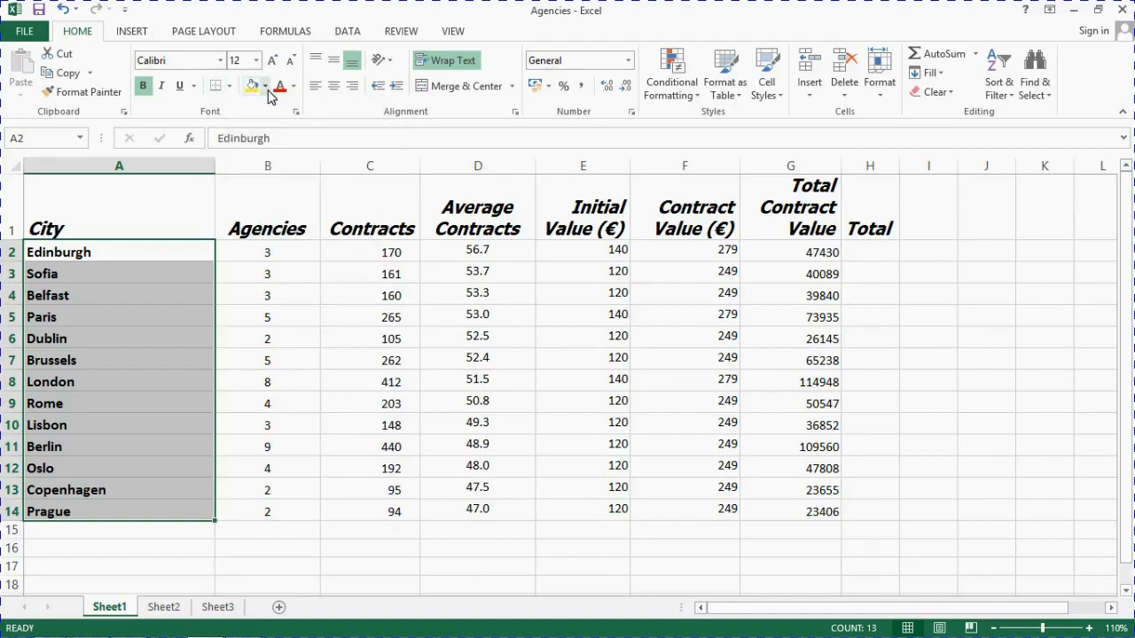
left_click(268, 89)
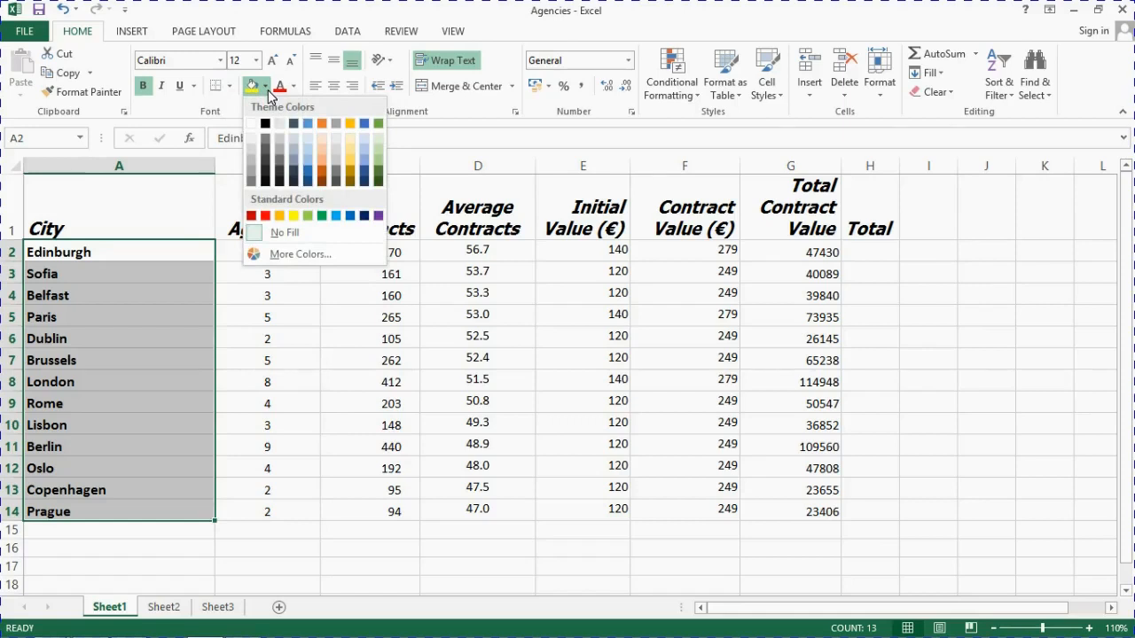
left_click(268, 91)
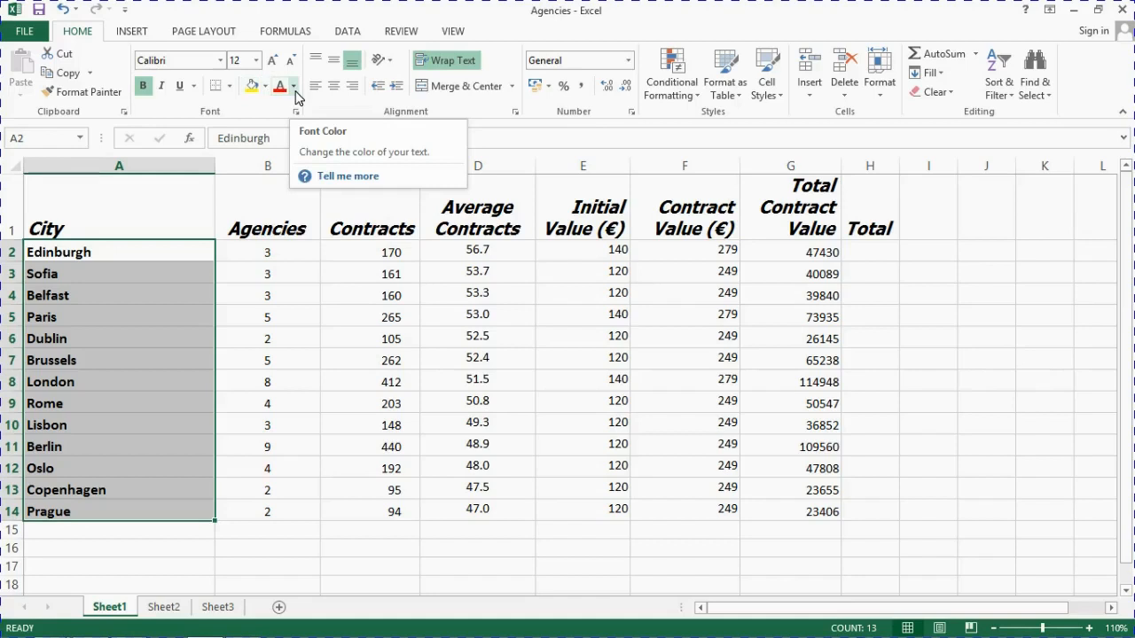
left_click(294, 86)
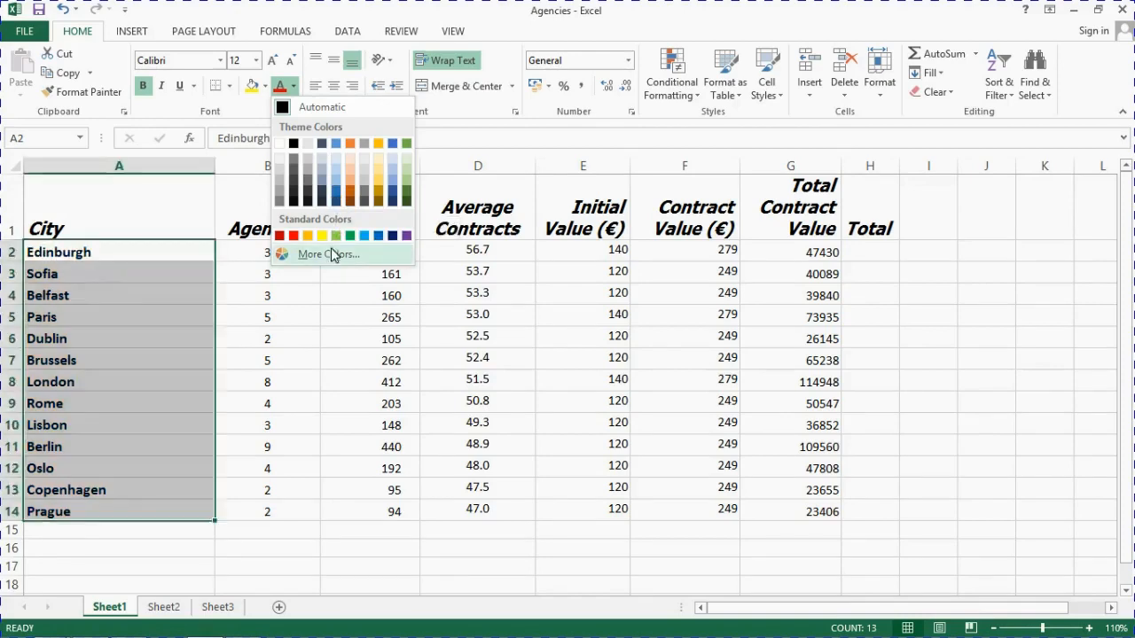
left_click(328, 255)
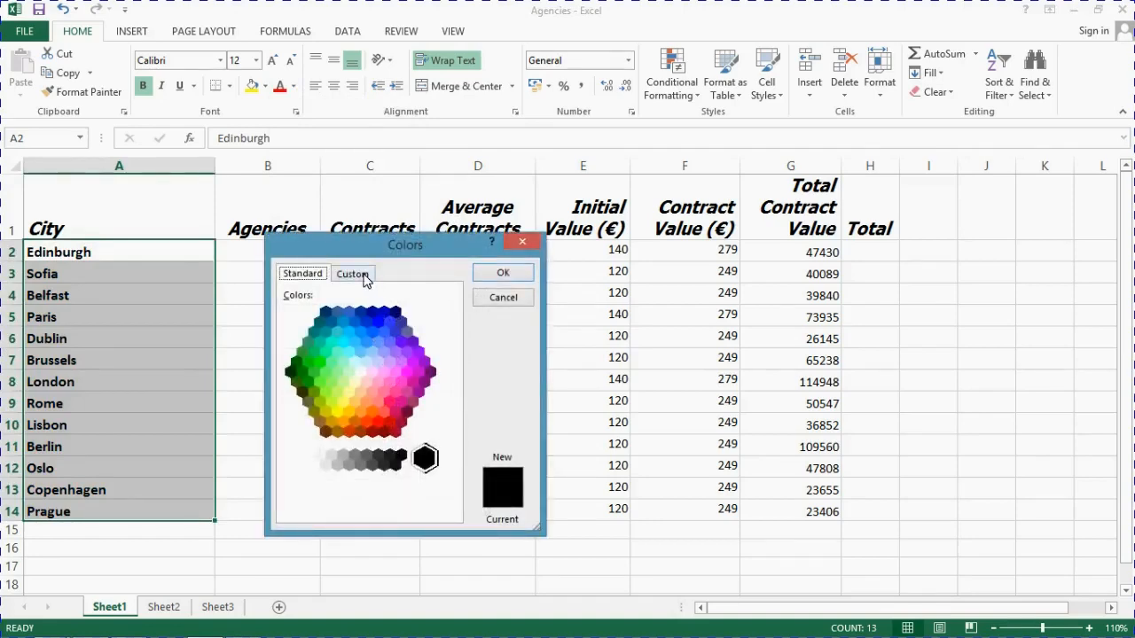
left_click(363, 274)
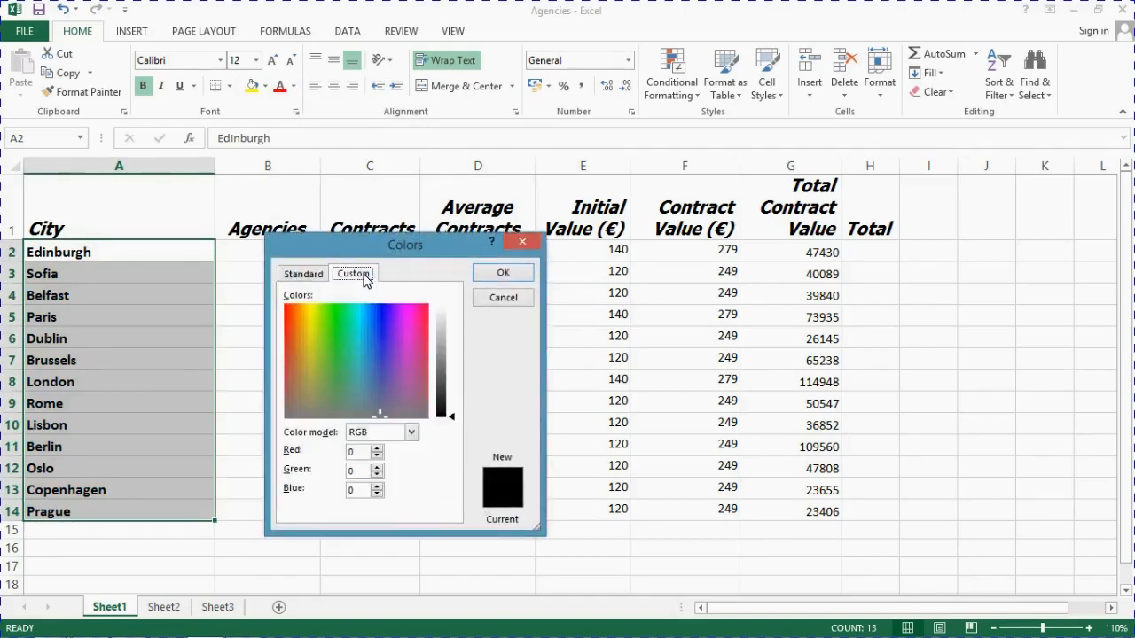
left_click(497, 299)
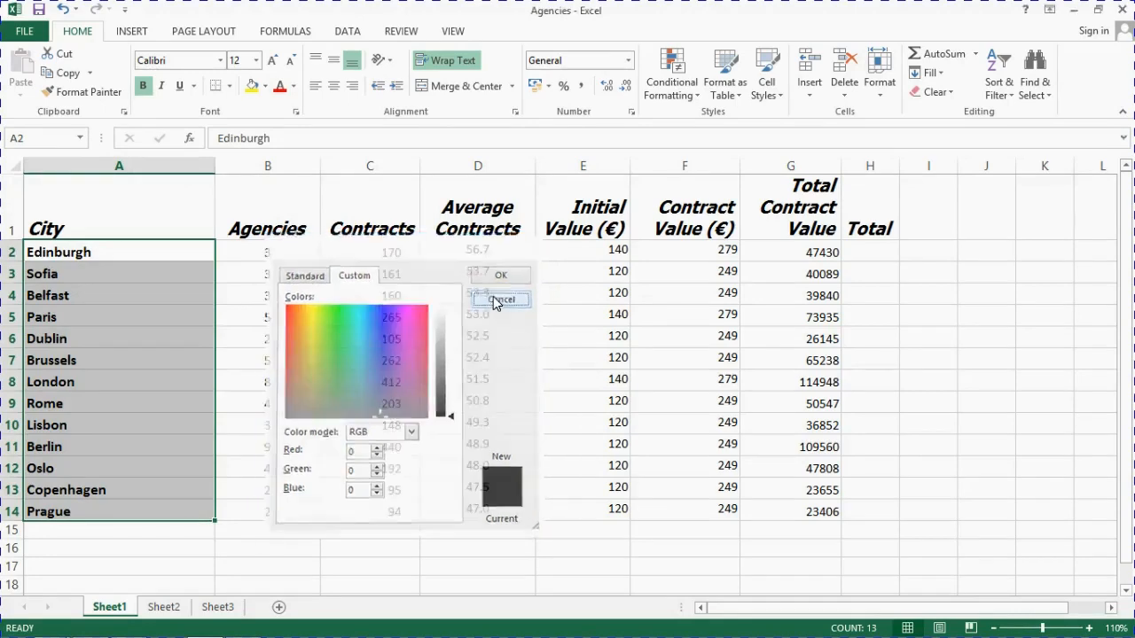
- Color the city names in A2:A14 with the darkest theme blue
left_click(295, 87)
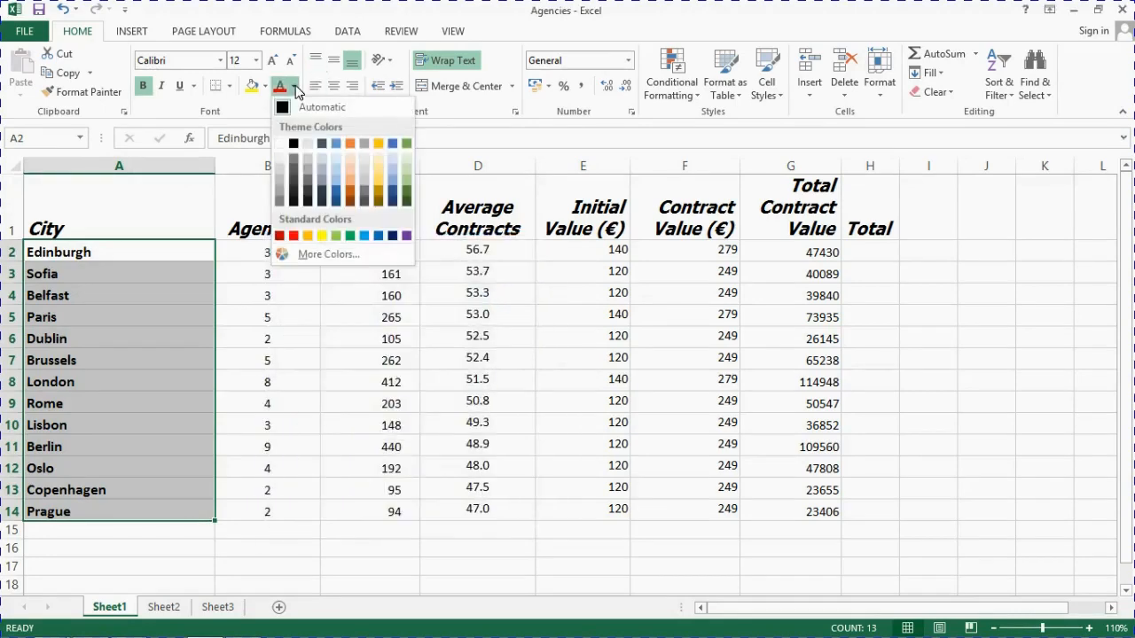
left_click(337, 203)
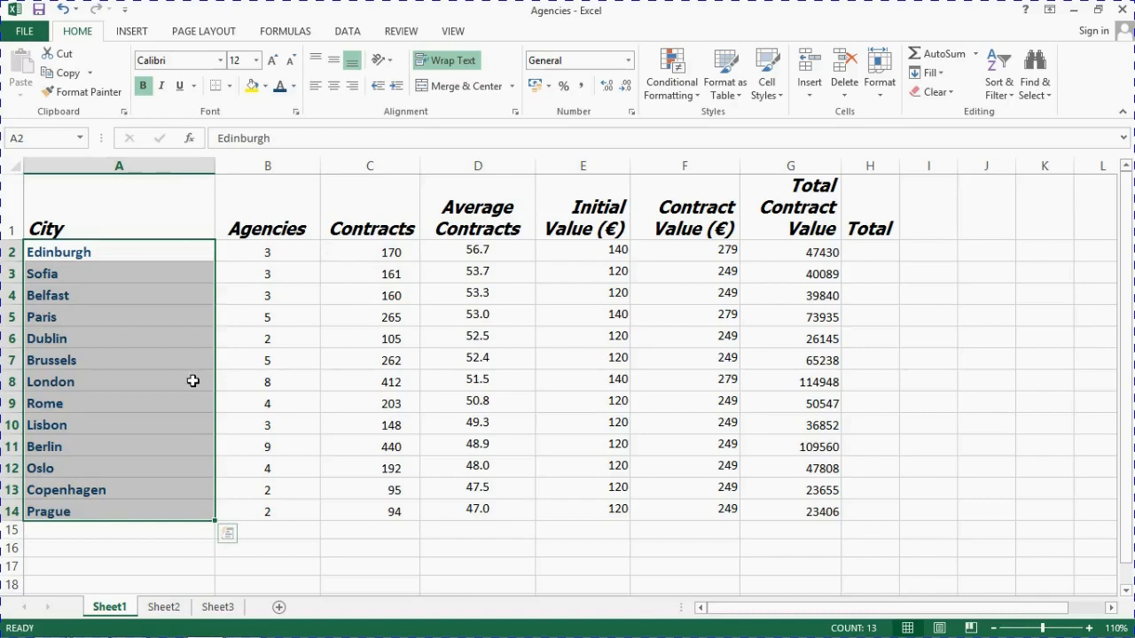
- Examine the full font settings and the underline options for the city names
left_click(296, 115)
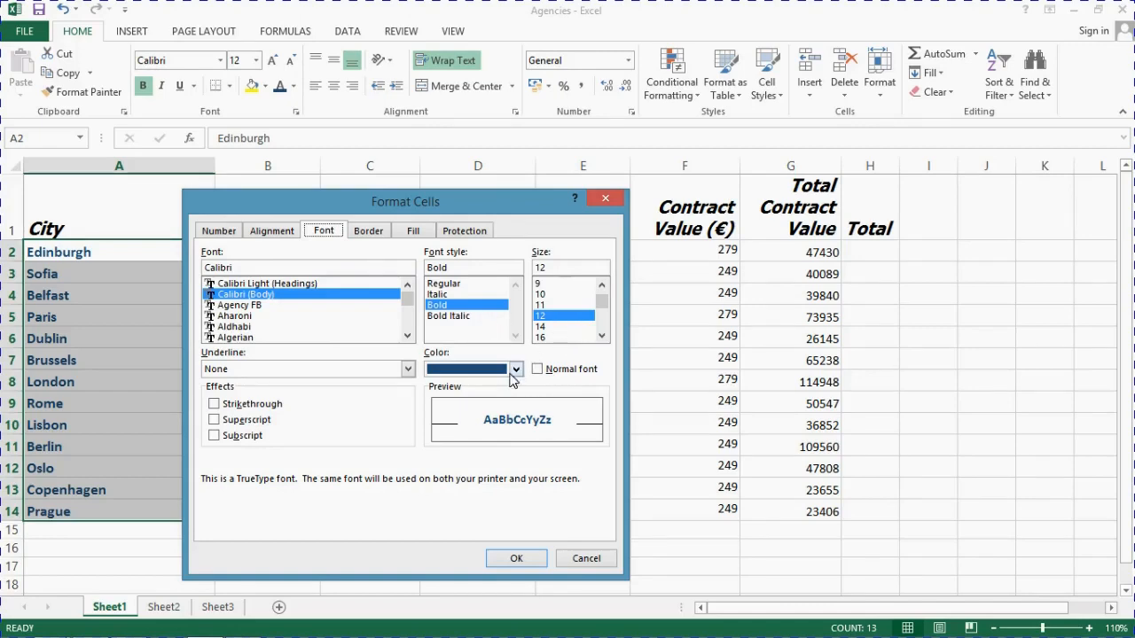
left_click(408, 369)
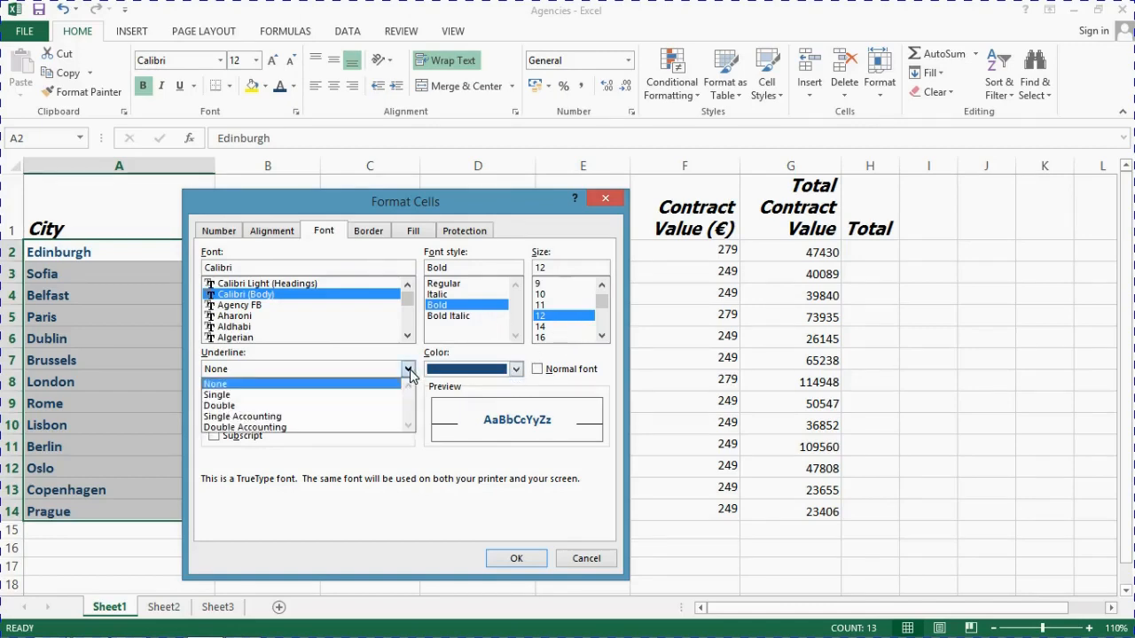
left_click(408, 369)
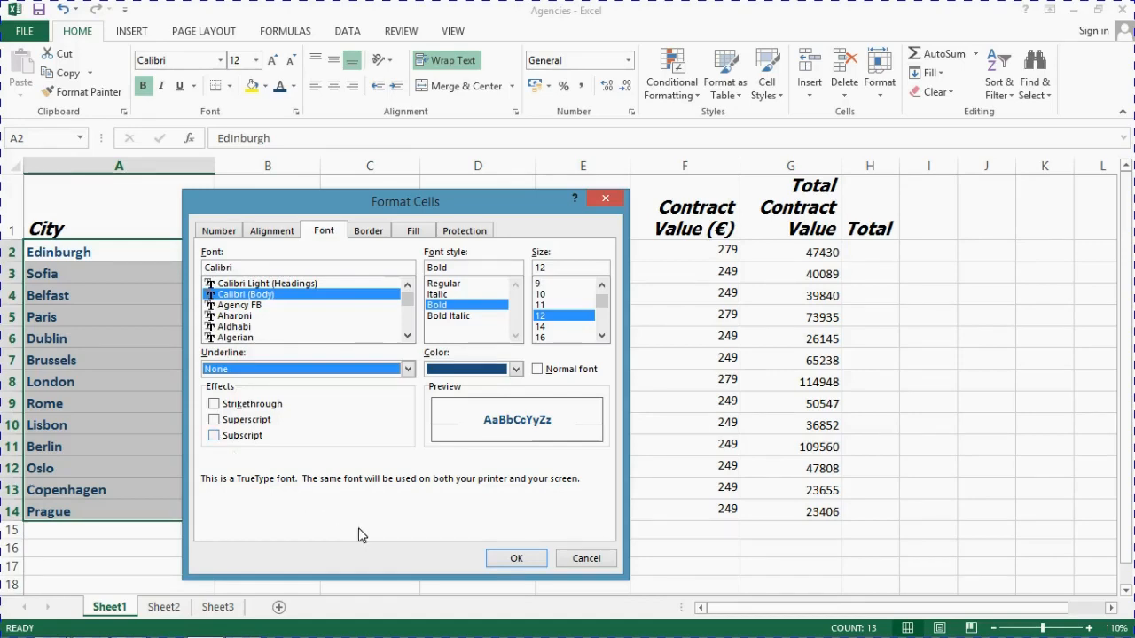
left_click(515, 559)
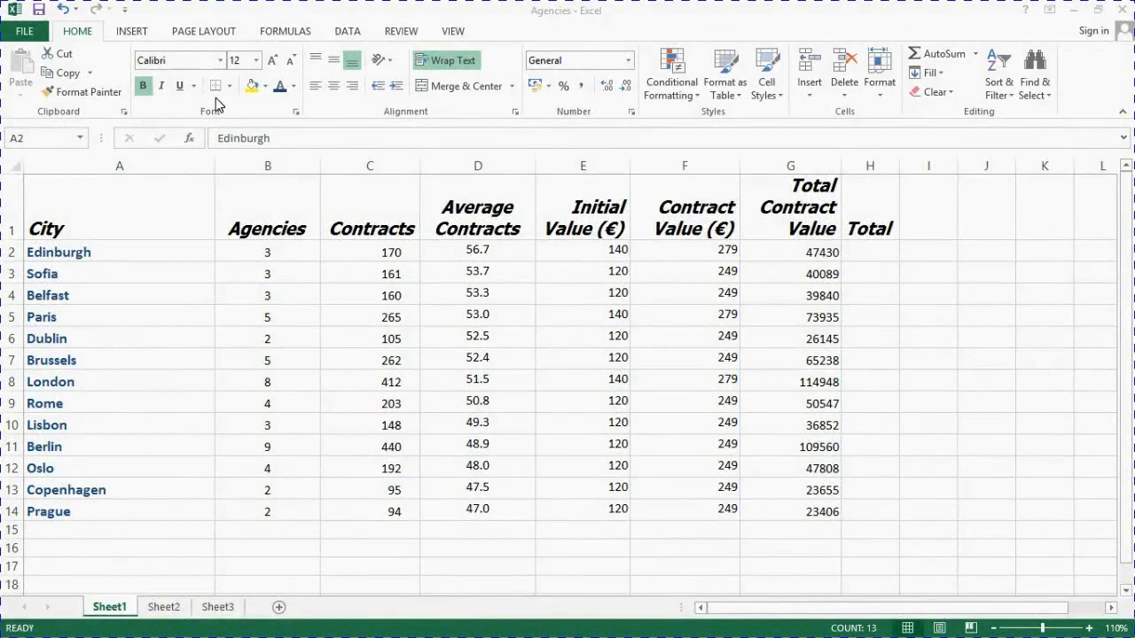
- Select the average contracts in D2:D14 and look over the number formats available for them
key("ctrl+shift+Down")
left_click(475, 255)
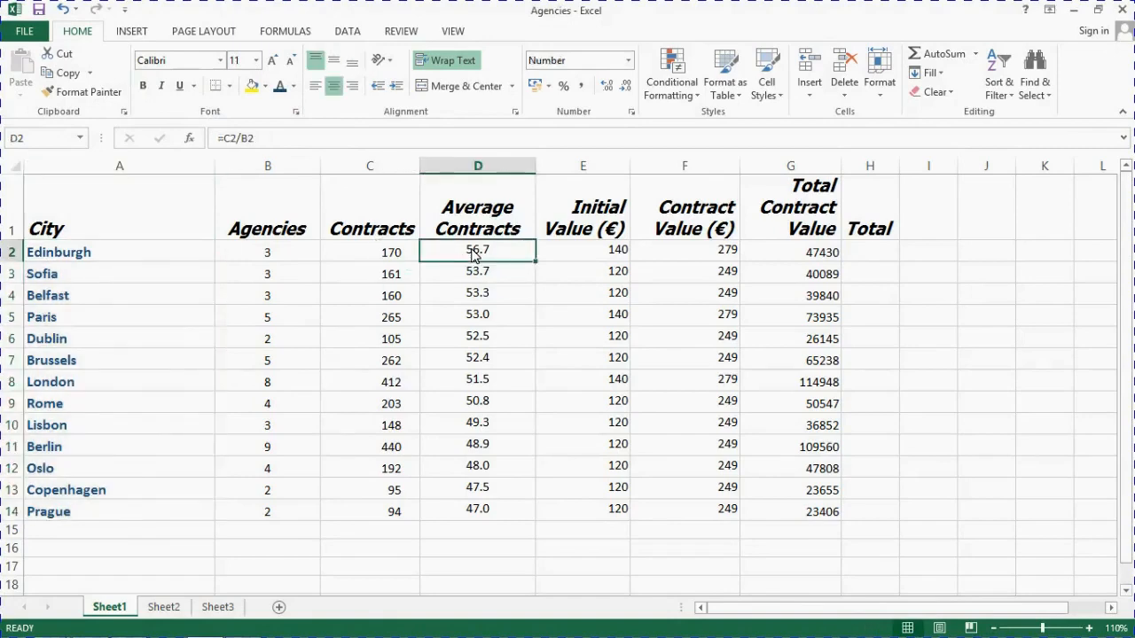
left_click_drag(474, 255, 492, 508)
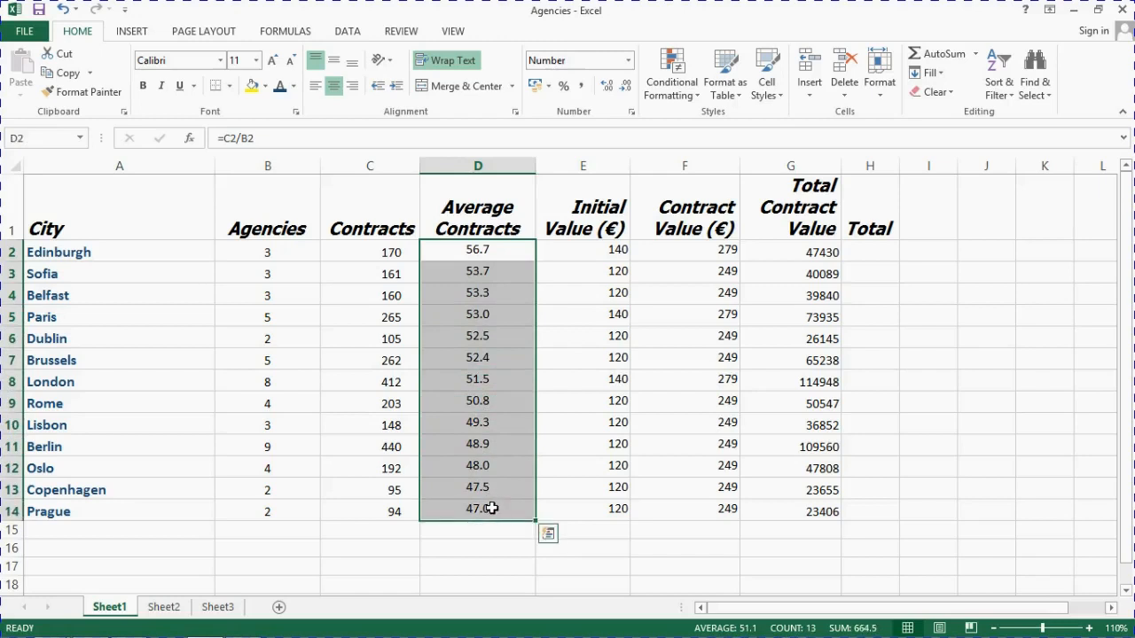
left_click(628, 64)
left_click(627, 63)
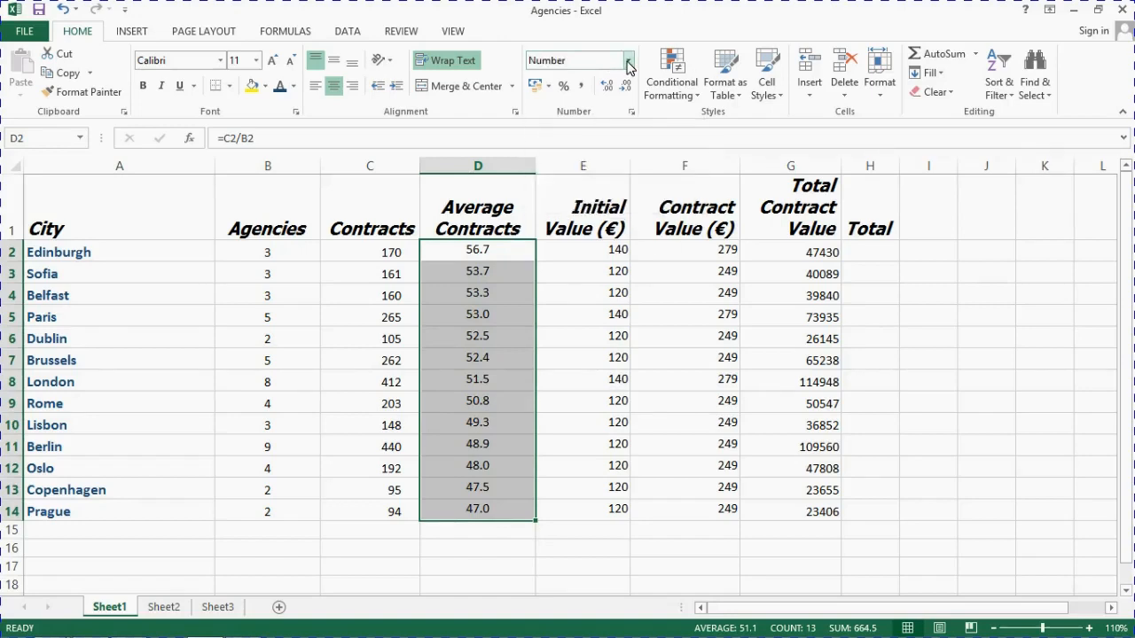
left_click(628, 64)
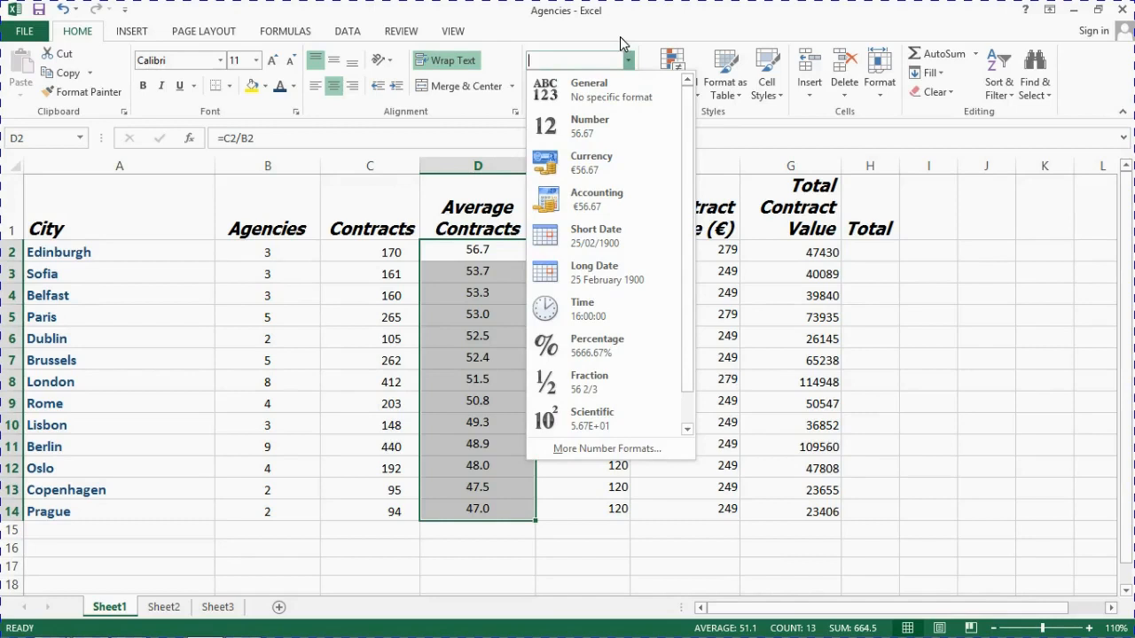
left_click(619, 37)
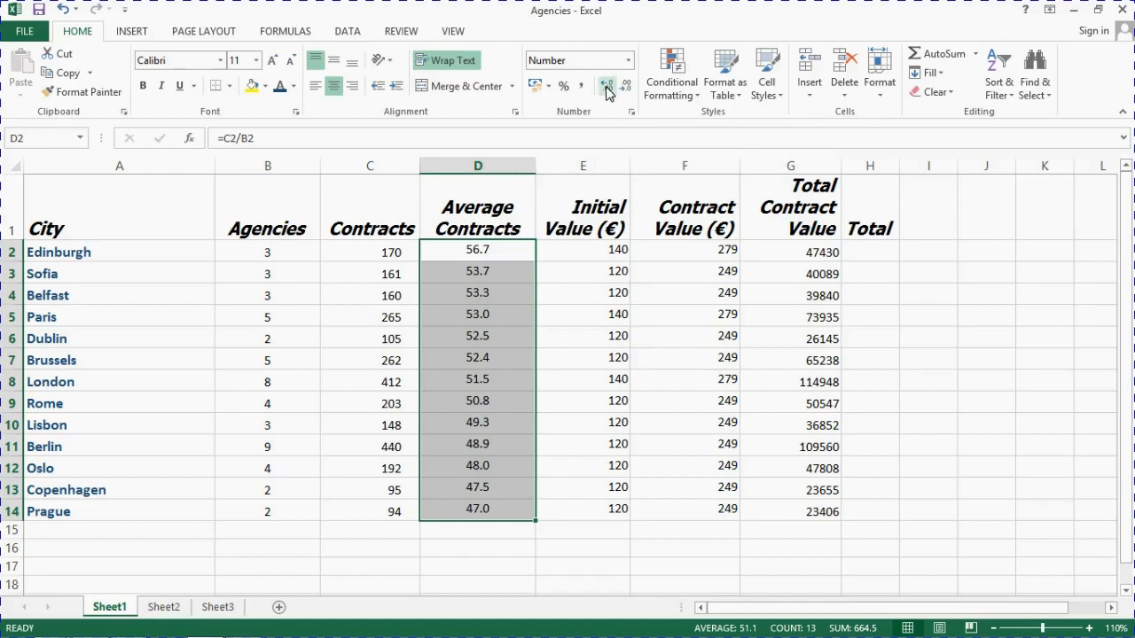
- Try out three decimal places for the average contracts in D2:D14 and return them to one
left_click(607, 89)
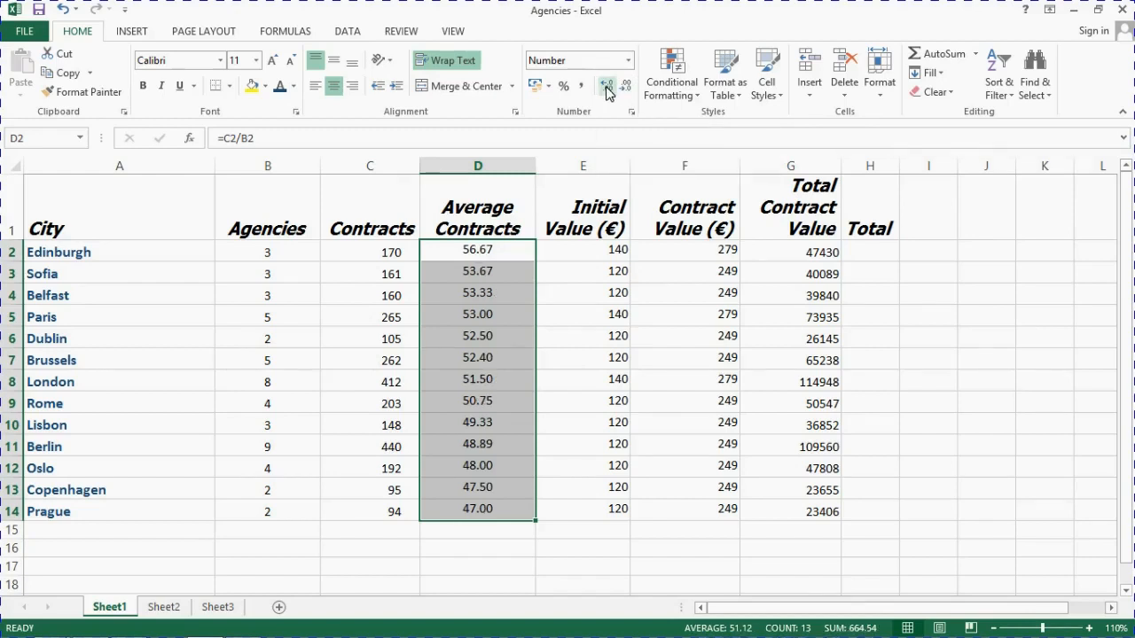
left_click(607, 88)
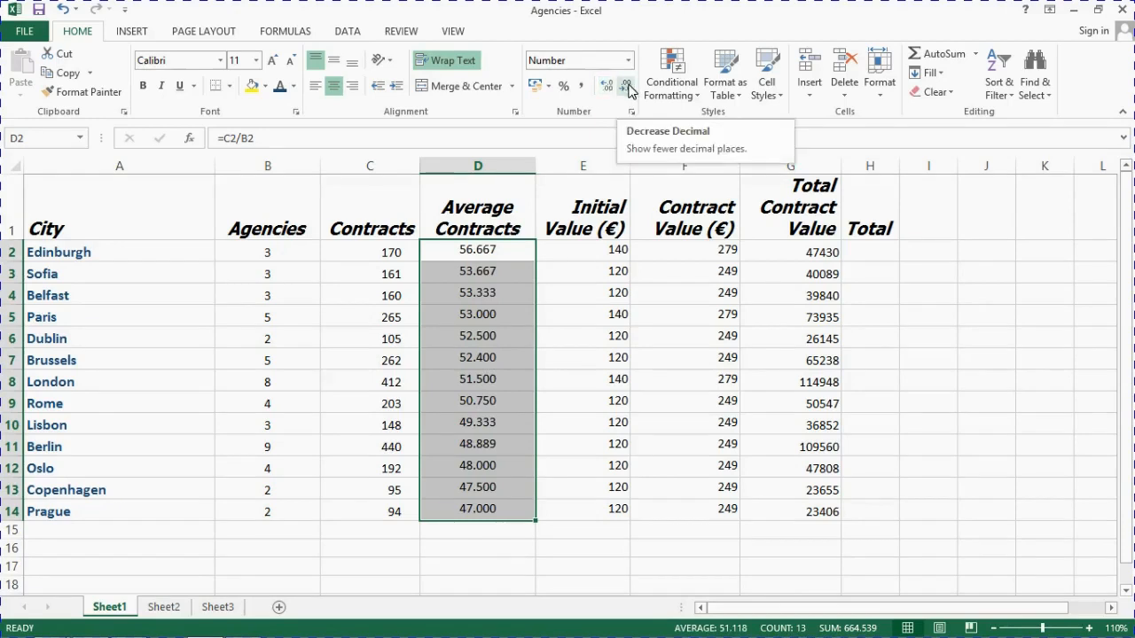
left_click(627, 87)
left_click(627, 86)
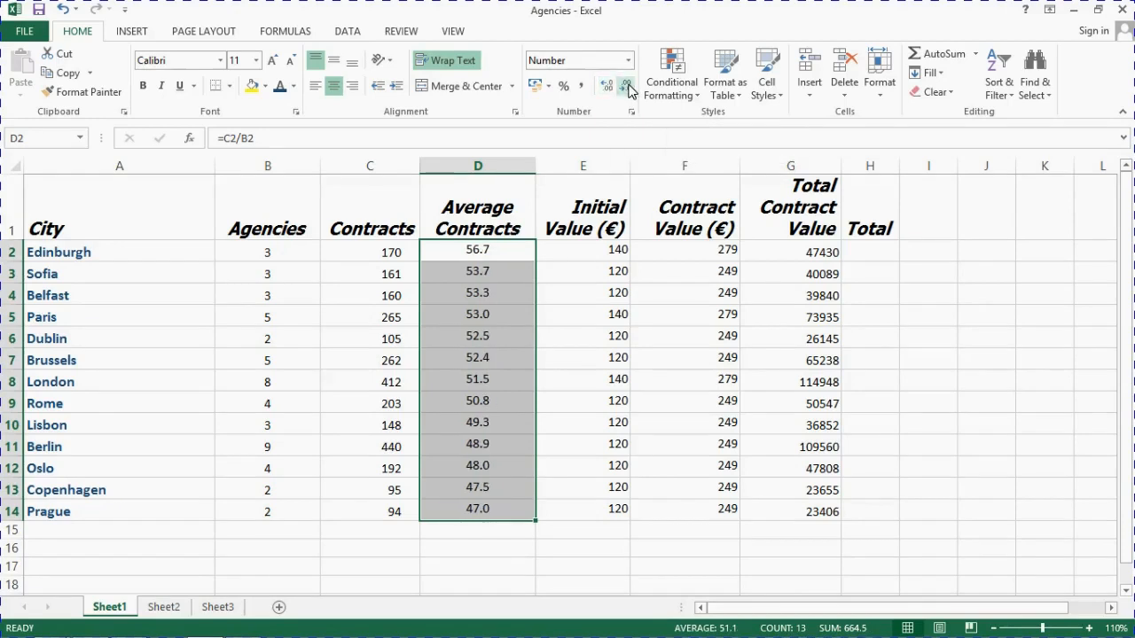
- Set the average contracts in D2:D14 to the Number format with 2 decimal places
left_click(631, 112)
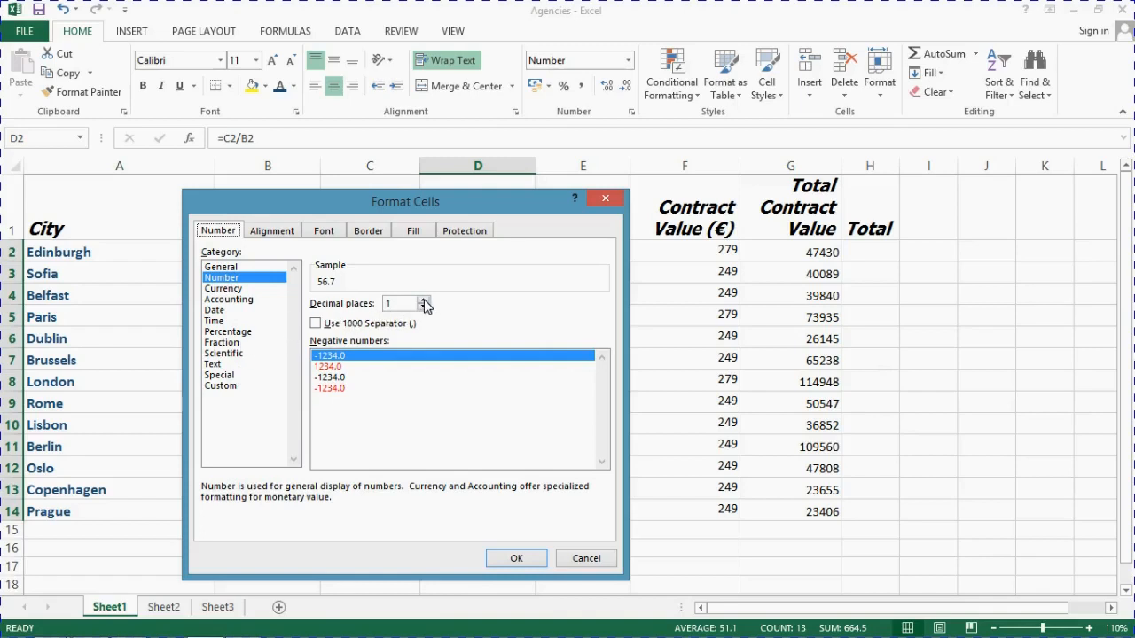
left_click(423, 300)
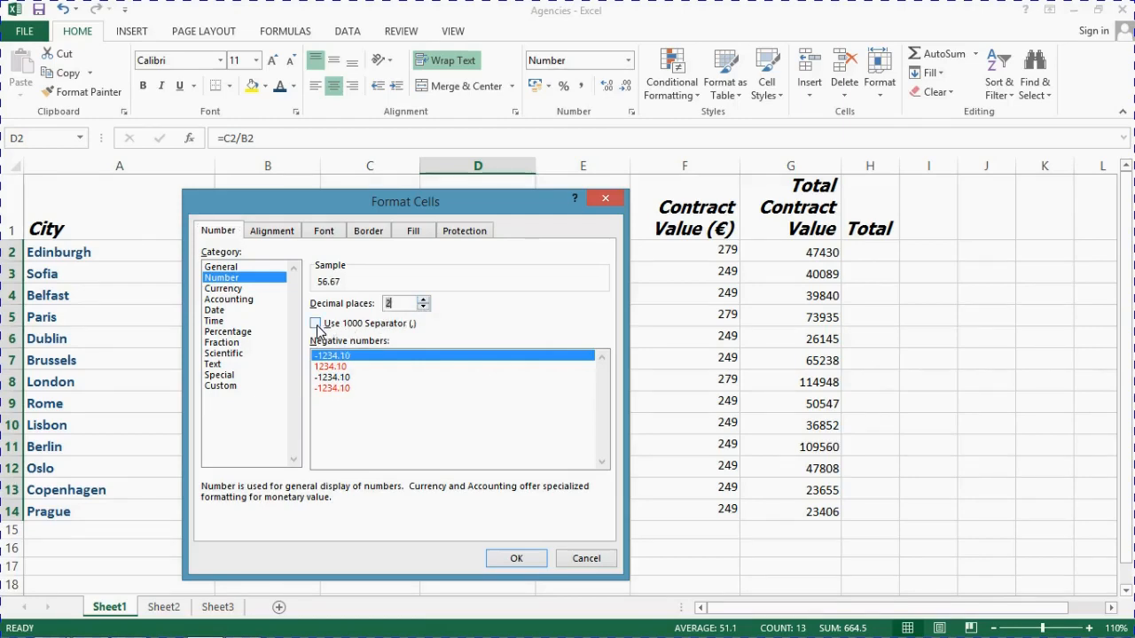
left_click_drag(414, 196, 242, 127)
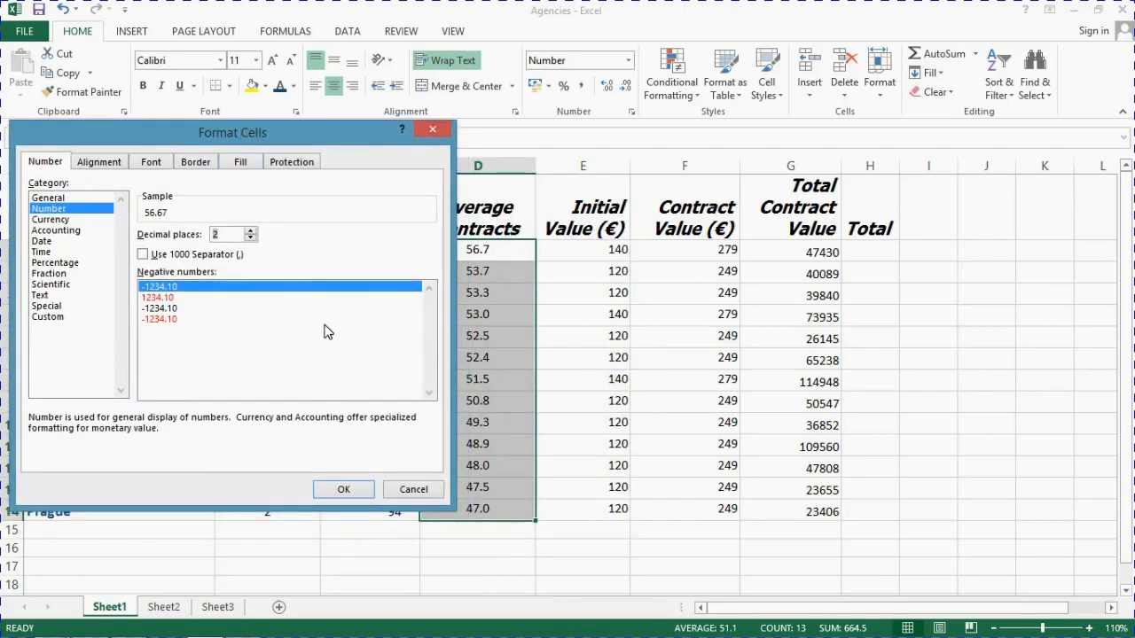
left_click(351, 489)
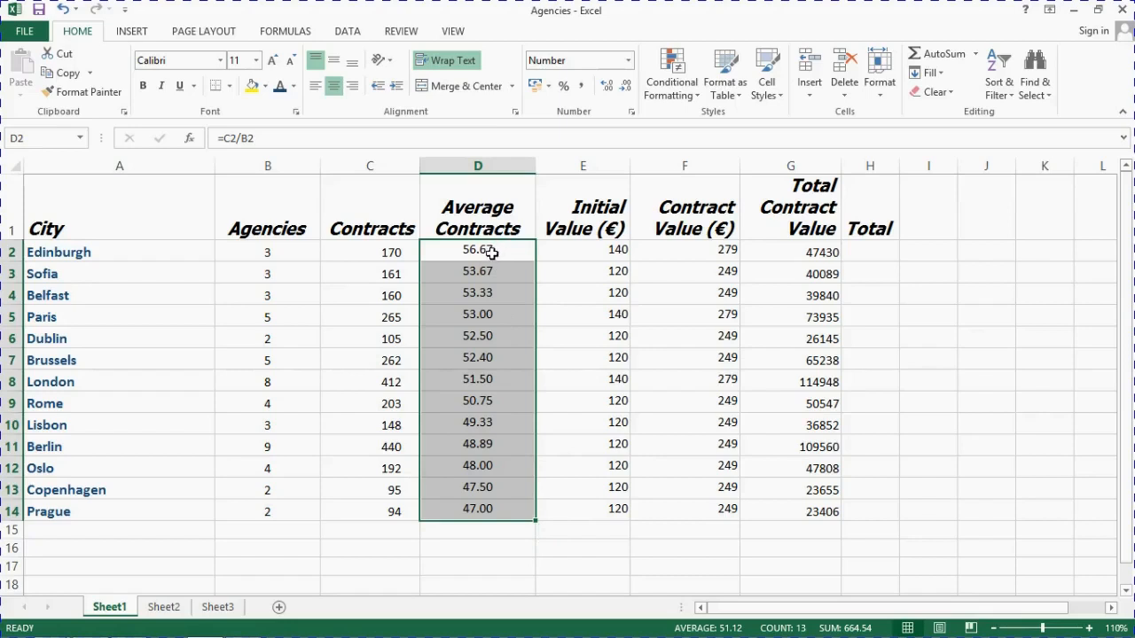
- Reduce the average contracts in D2:D14 by one decimal place
left_click(493, 252)
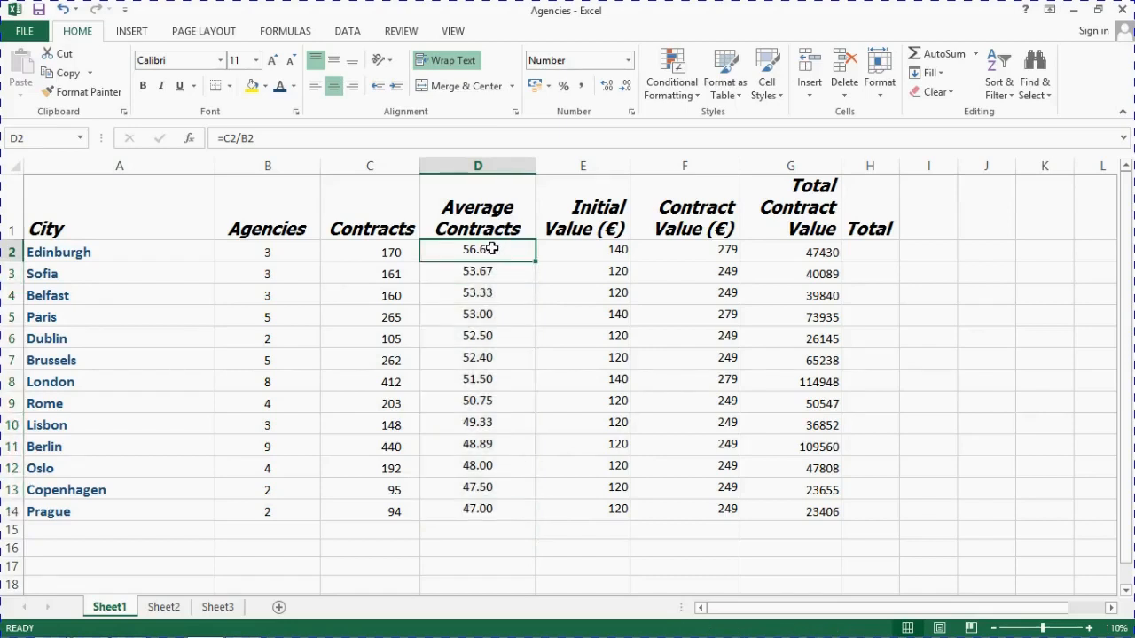
left_click(487, 292)
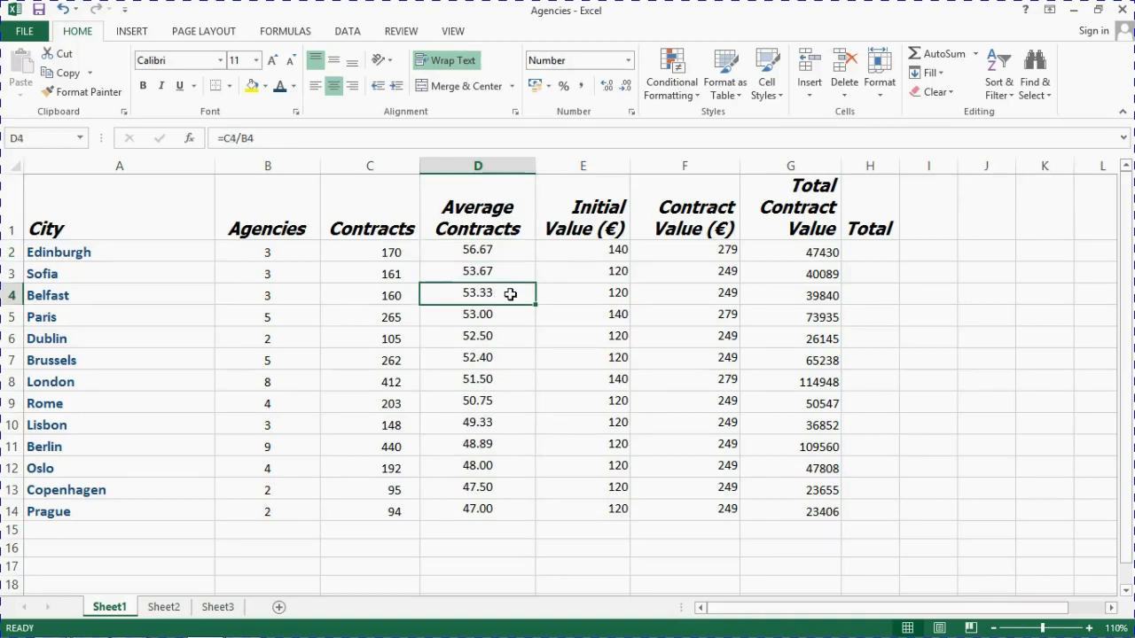
left_click_drag(484, 251, 493, 509)
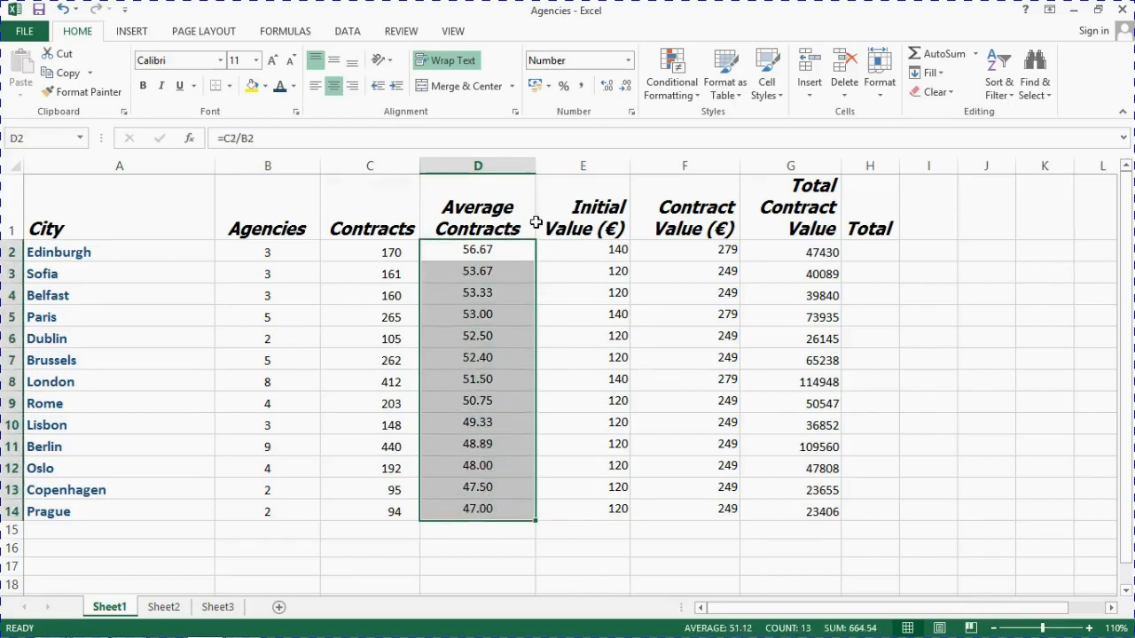
left_click(626, 86)
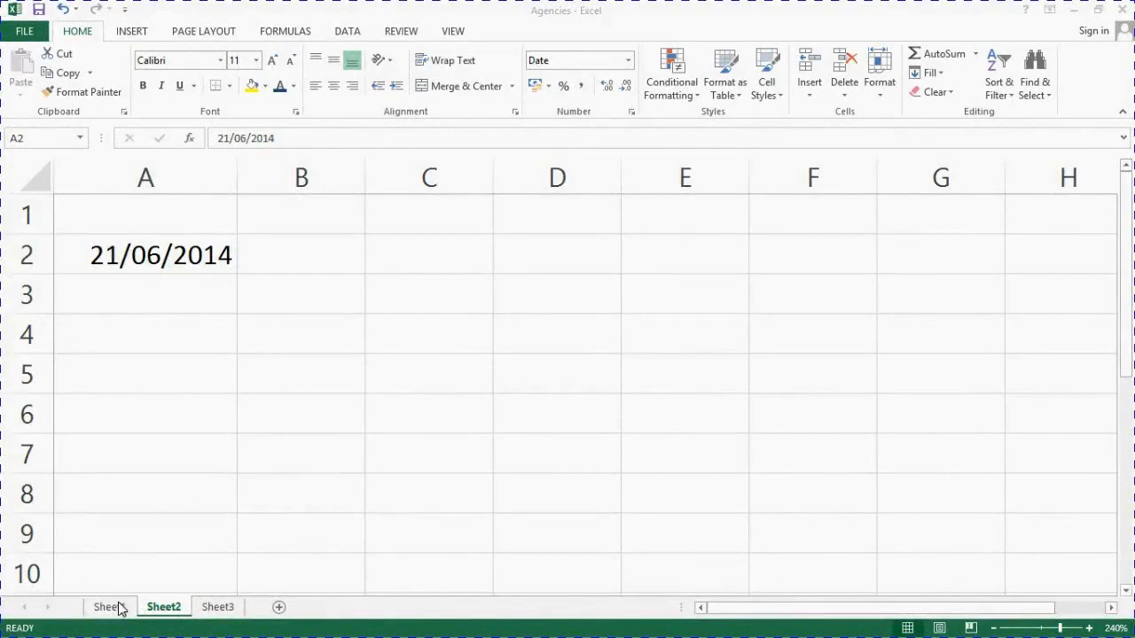
left_click(171, 259)
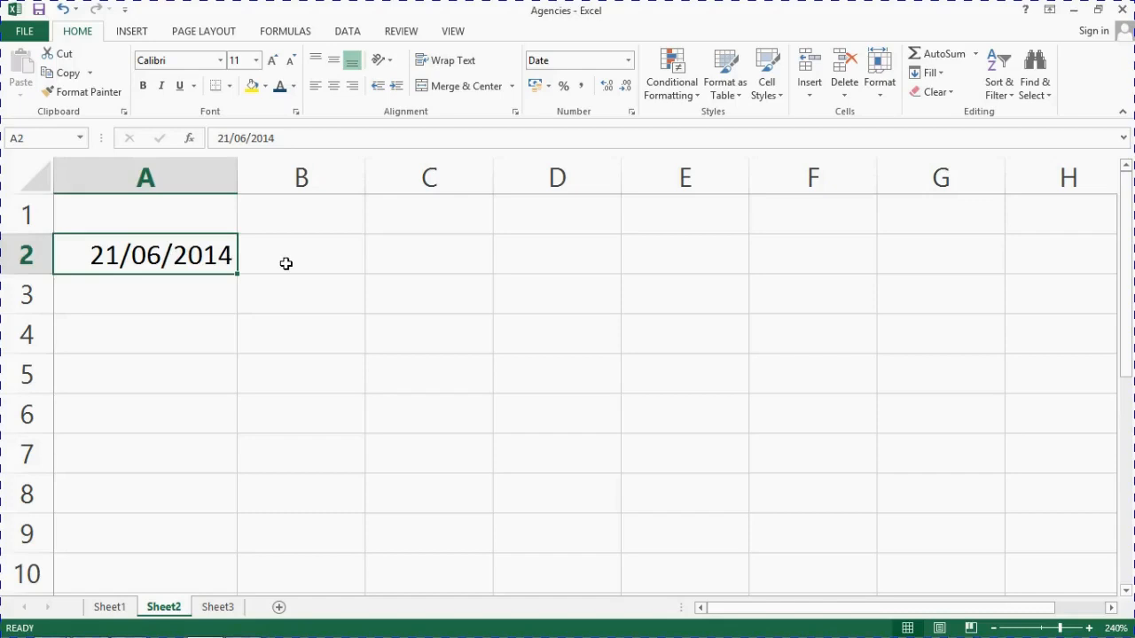
left_click(628, 62)
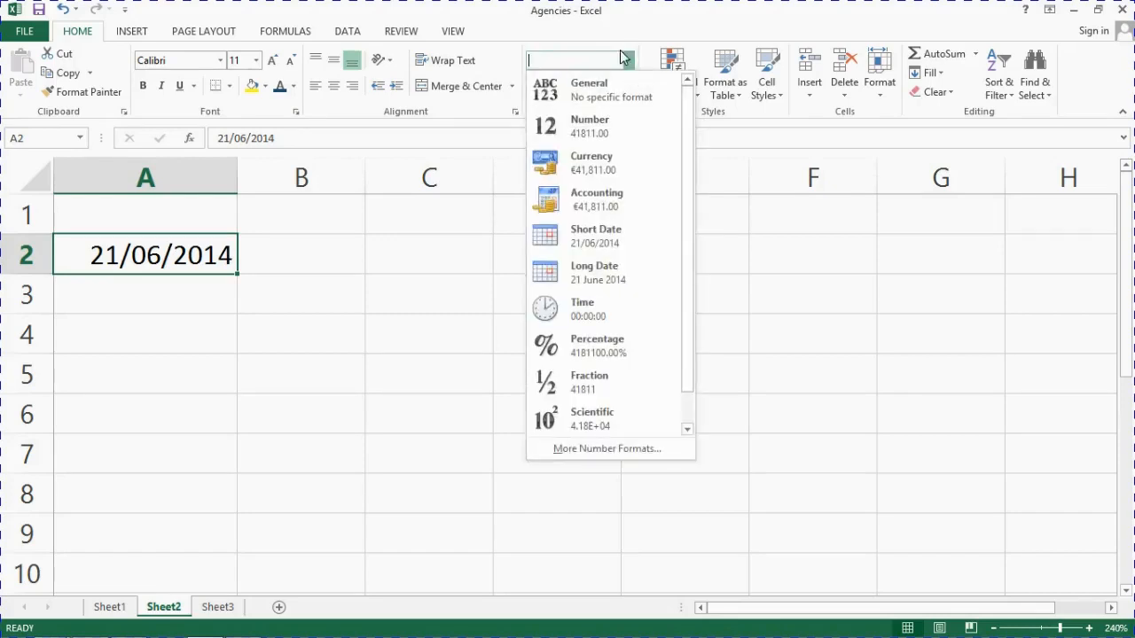
left_click(607, 449)
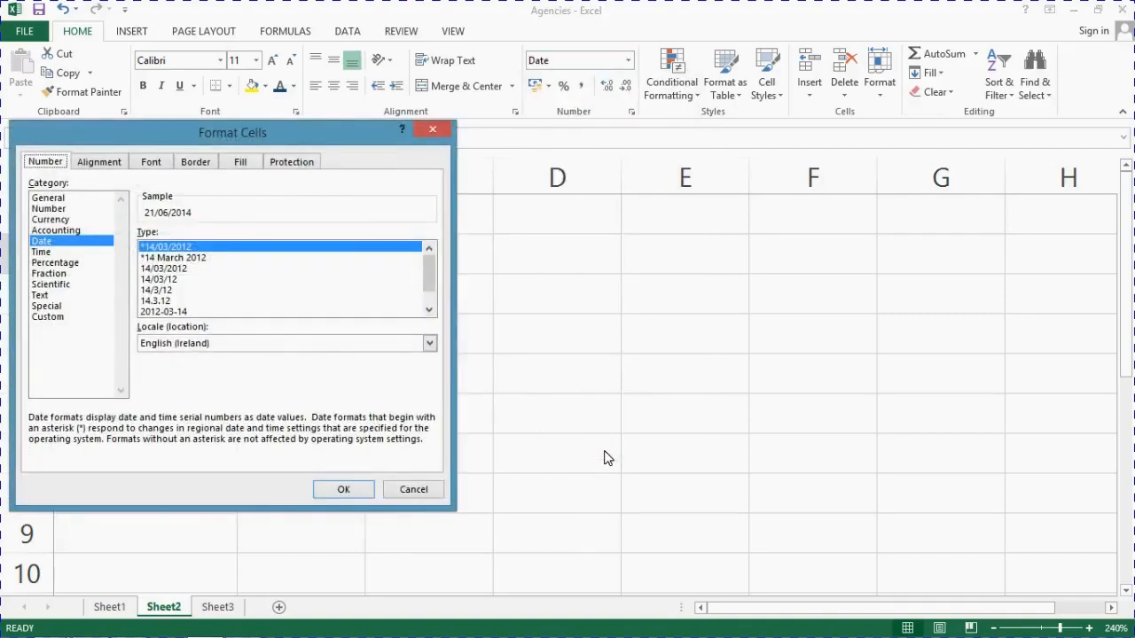
left_click(409, 490)
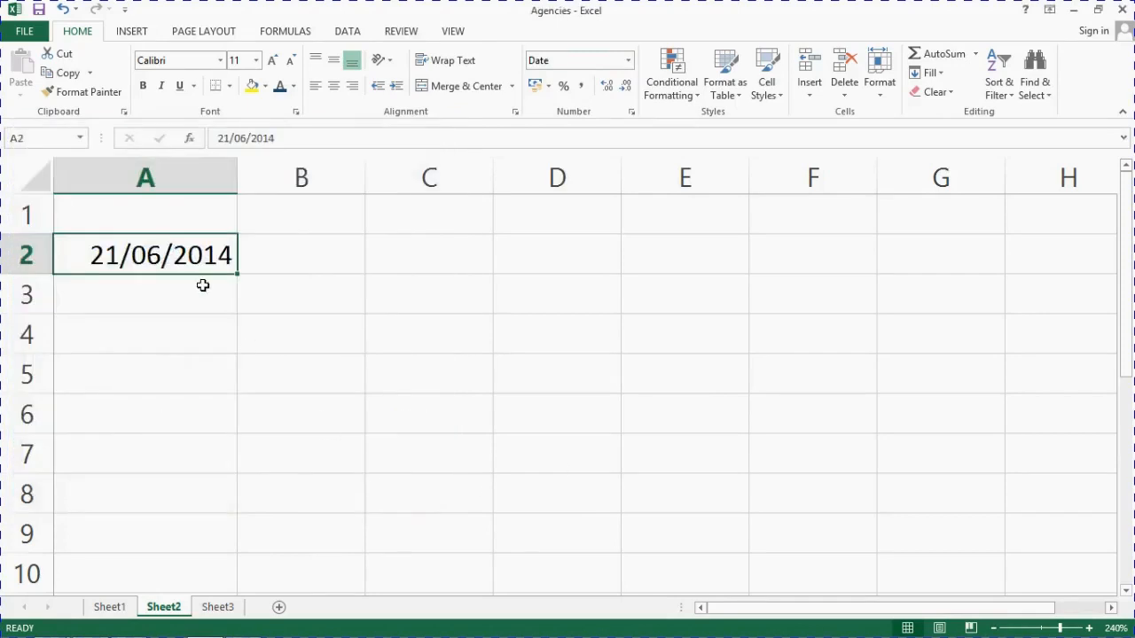
- Format the date in A2 on Sheet2 with the long date type 14 March 2012, using the English (Ireland) locale
right_click(181, 256)
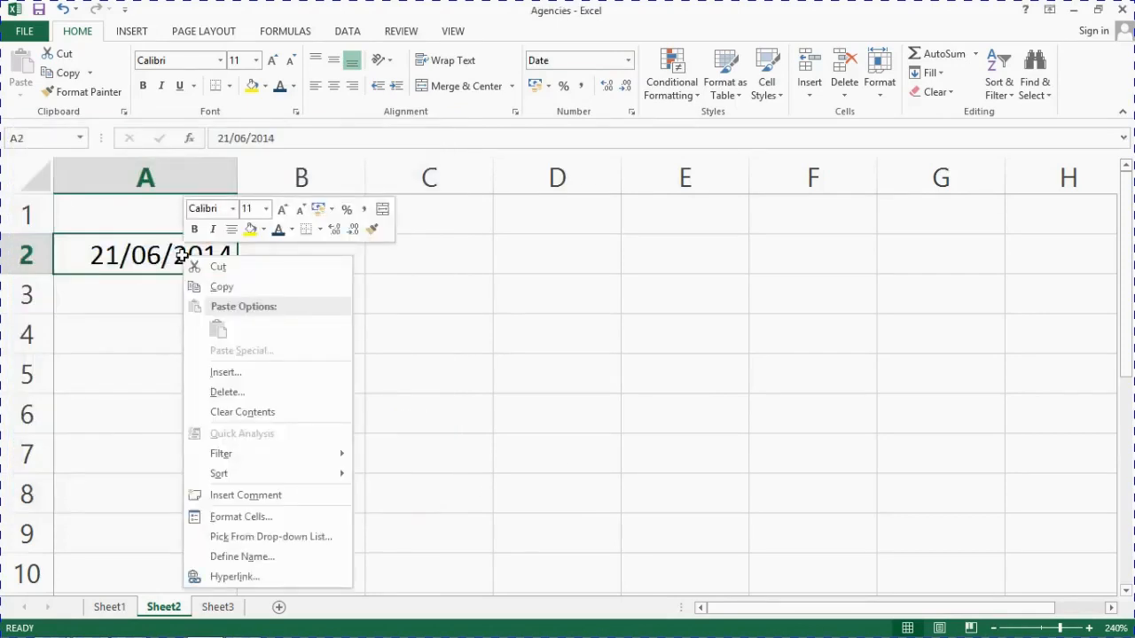
left_click(216, 517)
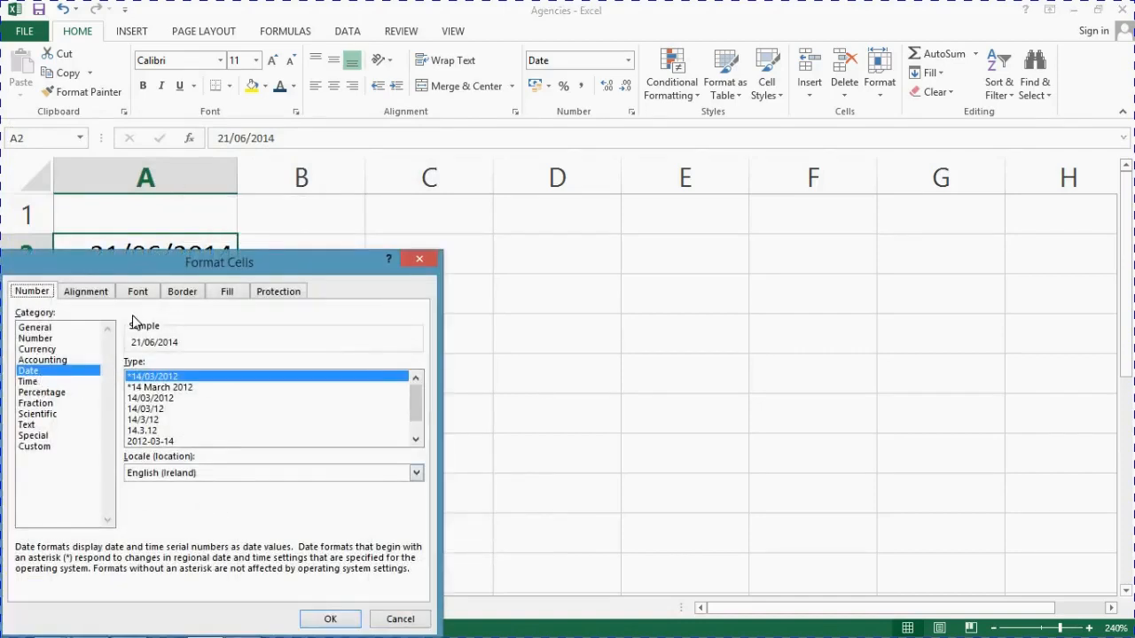
left_click_drag(229, 258, 584, 133)
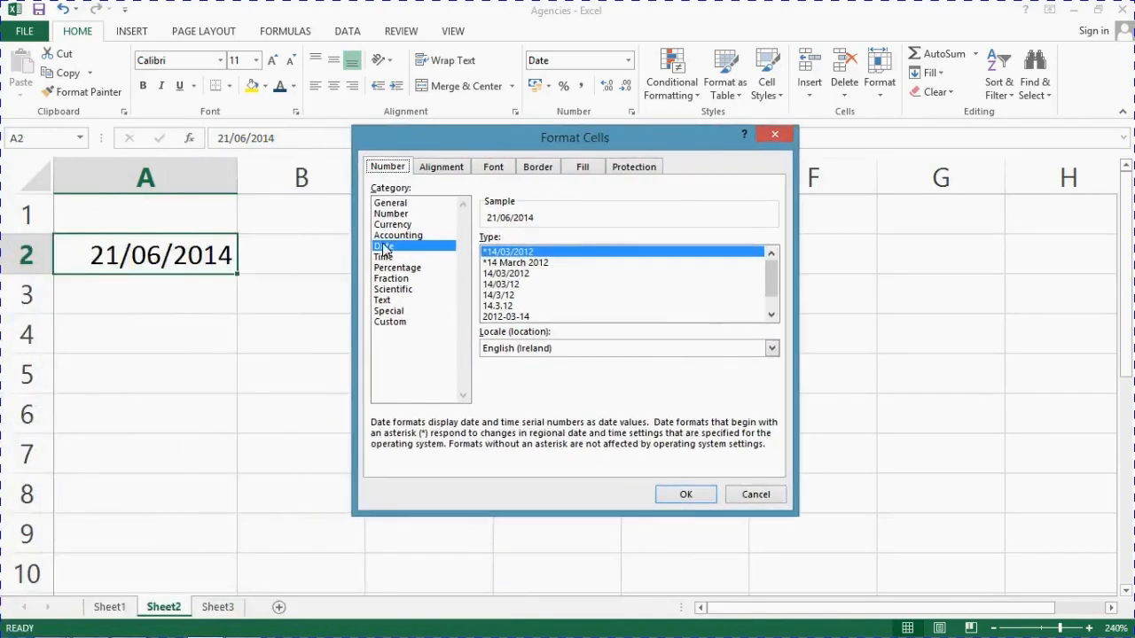
left_click(525, 264)
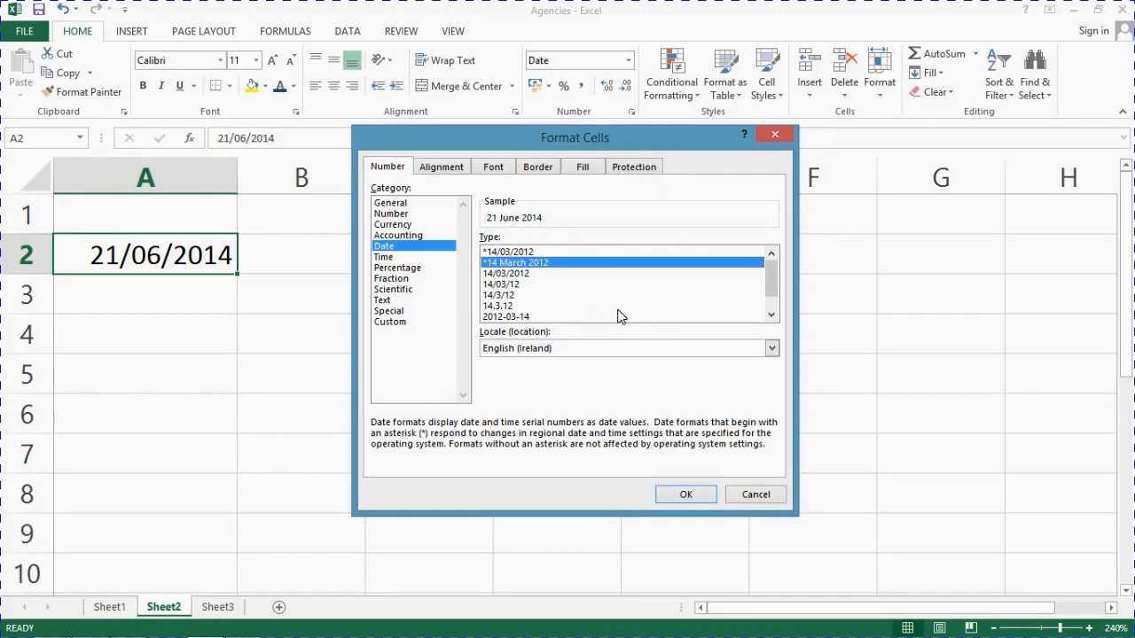
left_click(524, 318)
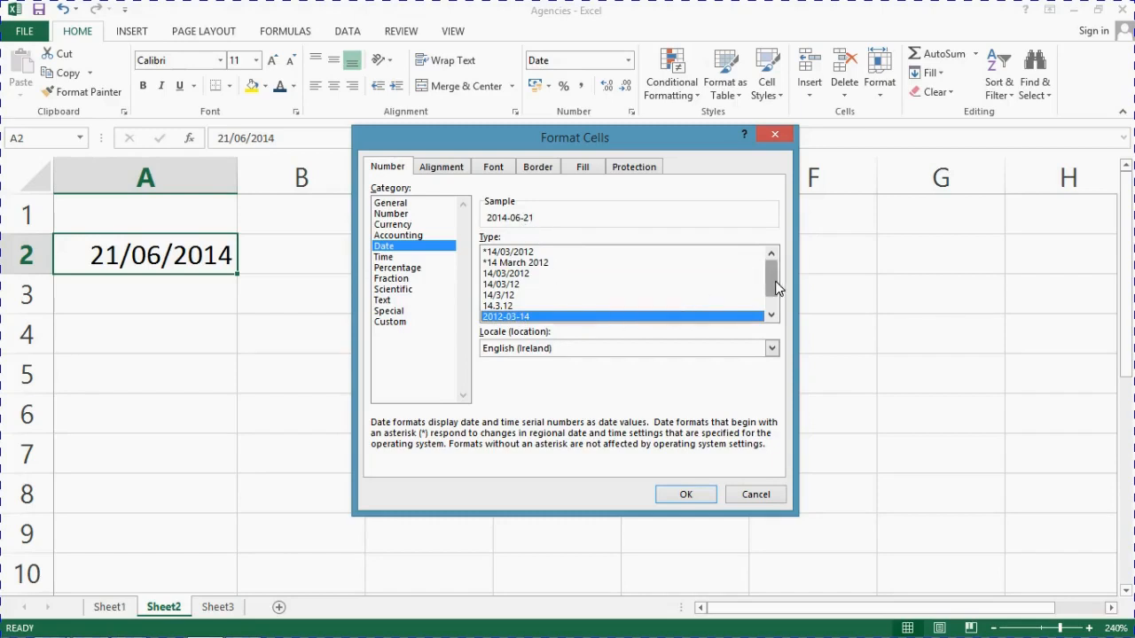
left_click_drag(776, 286, 780, 308)
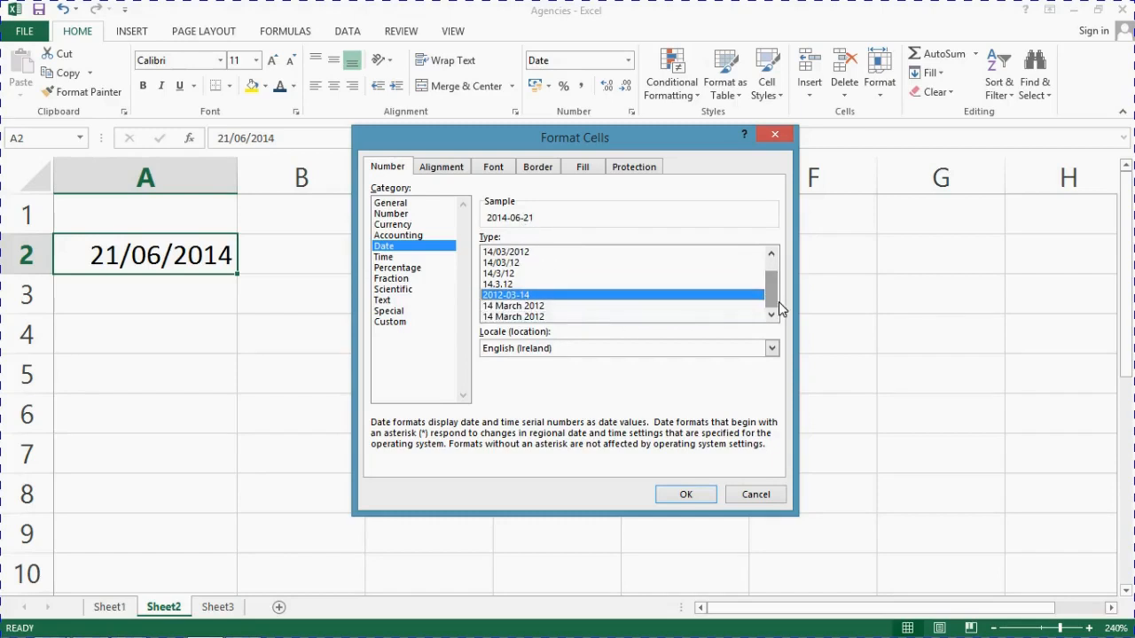
left_click(517, 307)
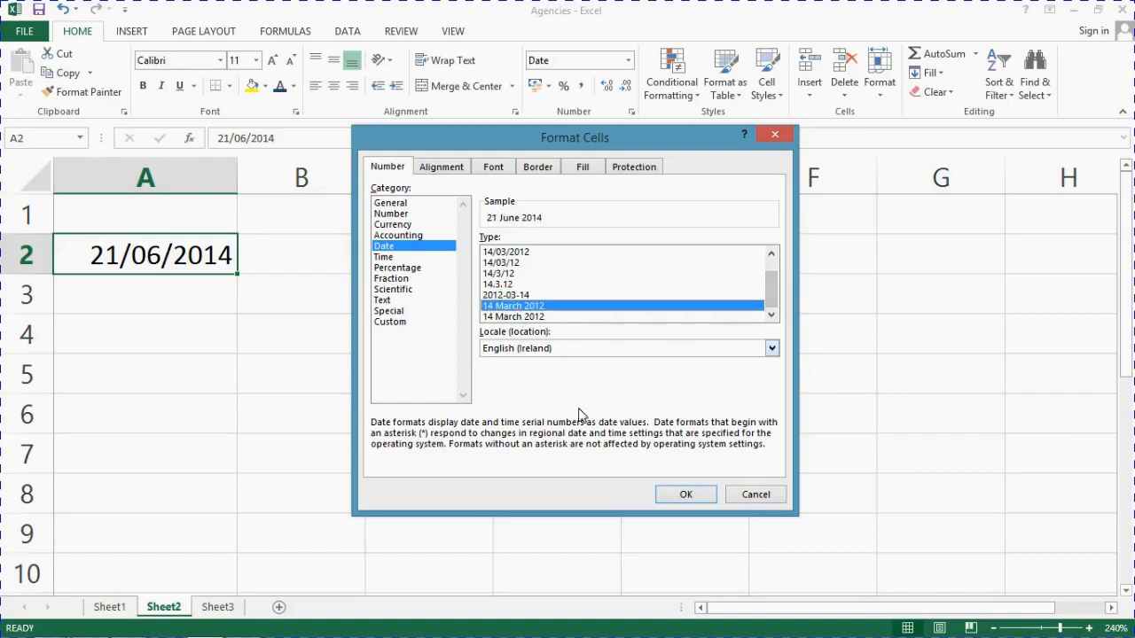
left_click(685, 495)
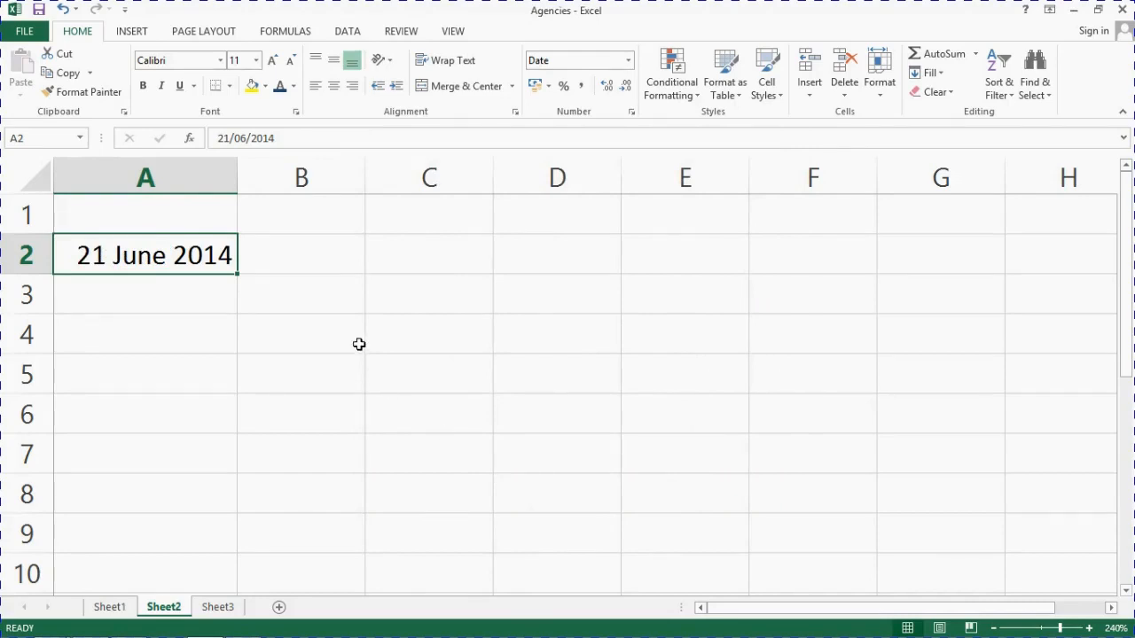
- Change the date format of A2 to the short type 14/03/12 with a two-digit year
right_click(203, 257)
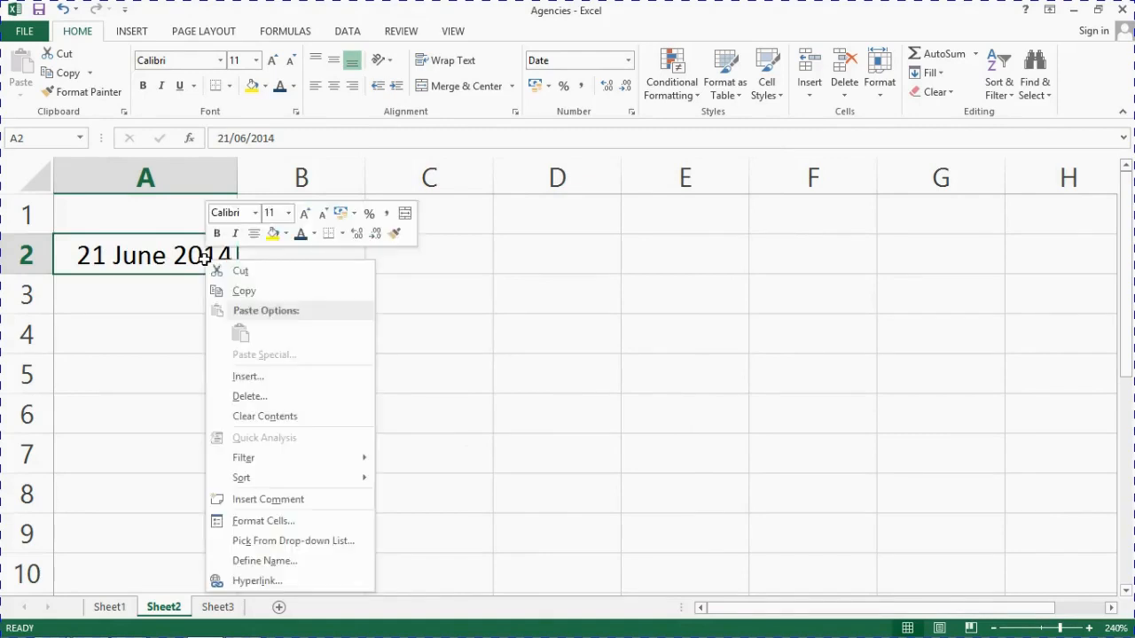
left_click(261, 521)
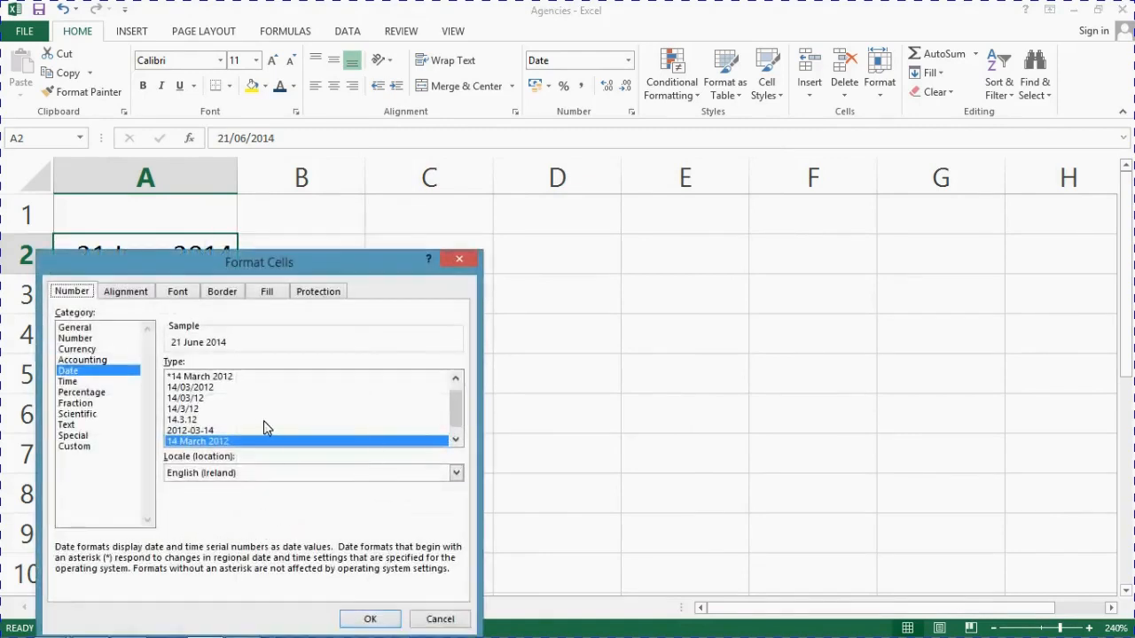
left_click(206, 398)
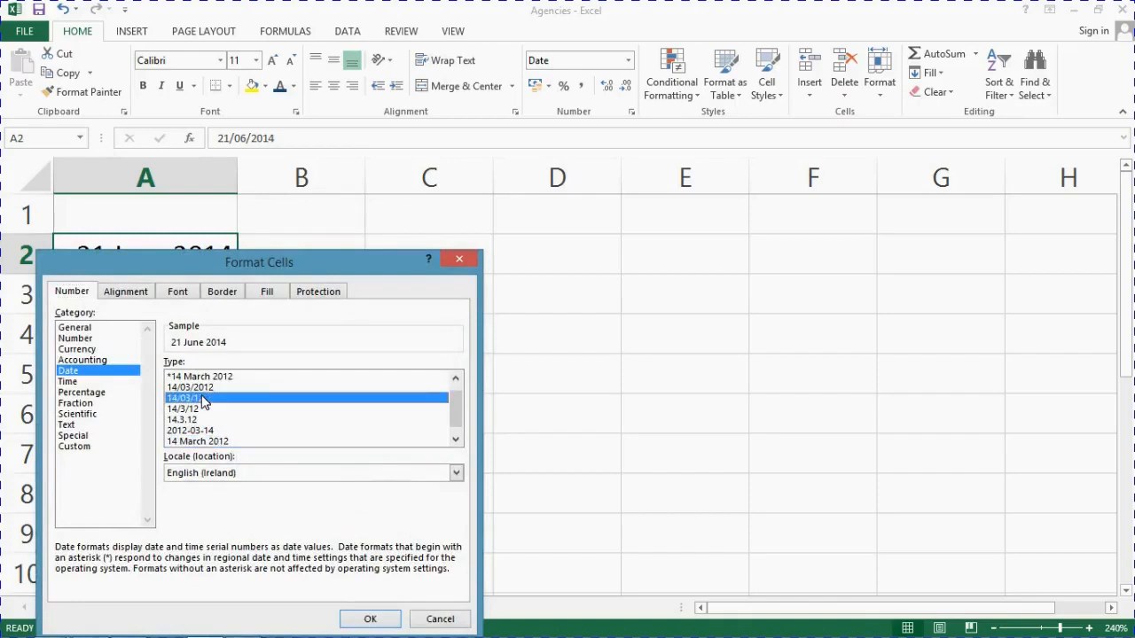
left_click(365, 620)
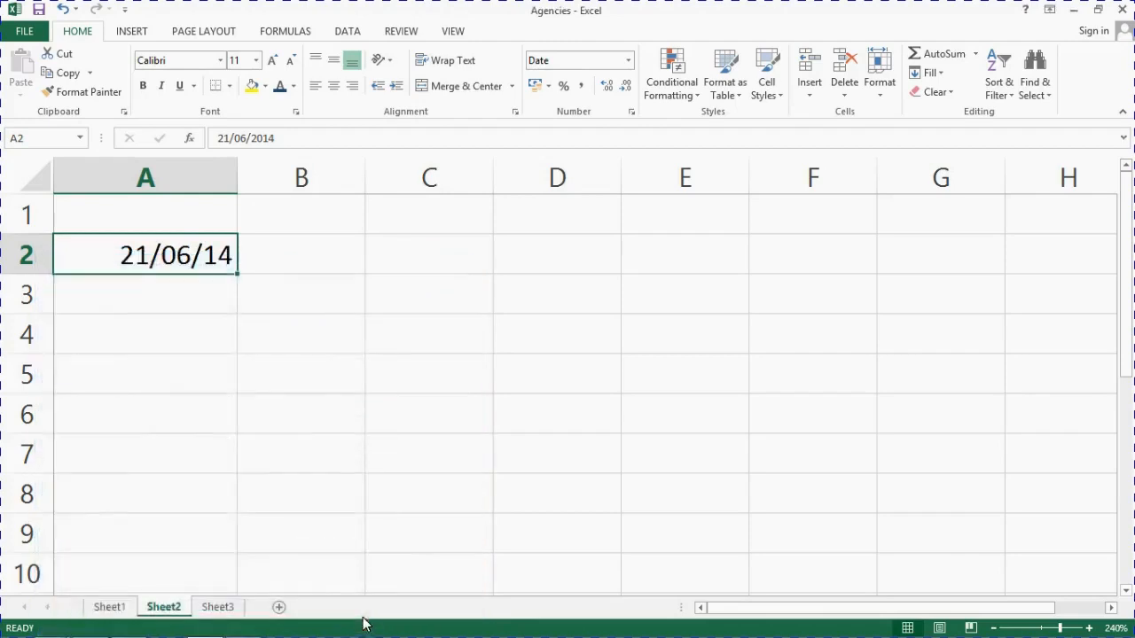